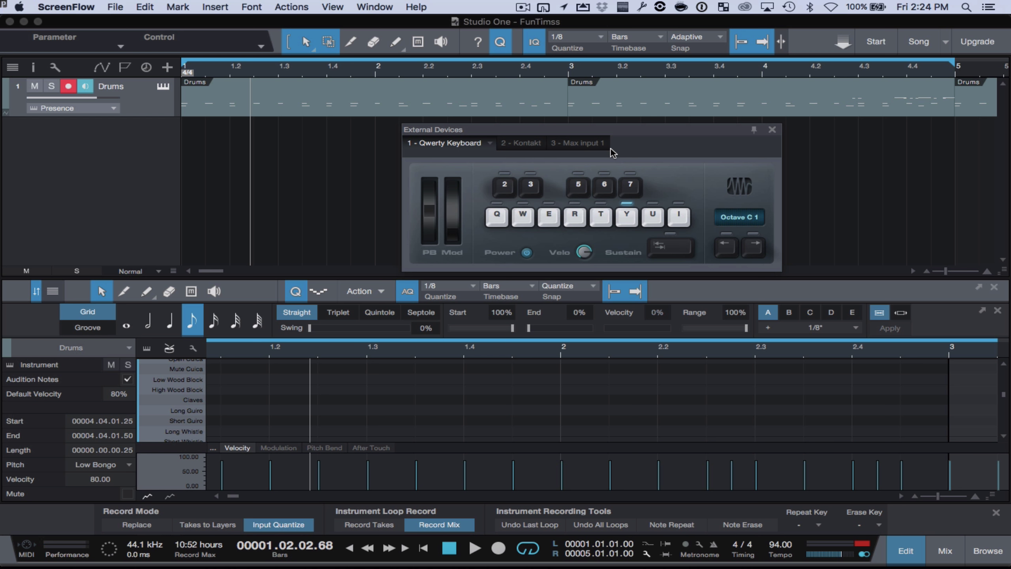
Show the instrument browser and add a Presence instrument track below the Drums track, closing its instrument window.
{"action": "left_click", "coordinate": [597, 143]}
{"action": "left_click_drag", "start_coordinate": [597, 143], "coordinate": [626, 192]}
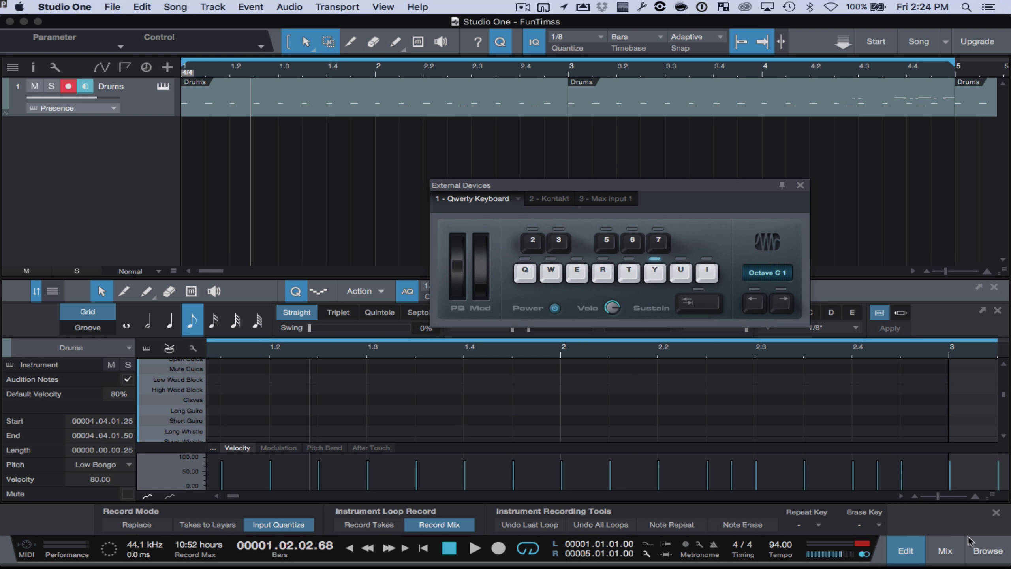
{"action": "left_click", "coordinate": [989, 551]}
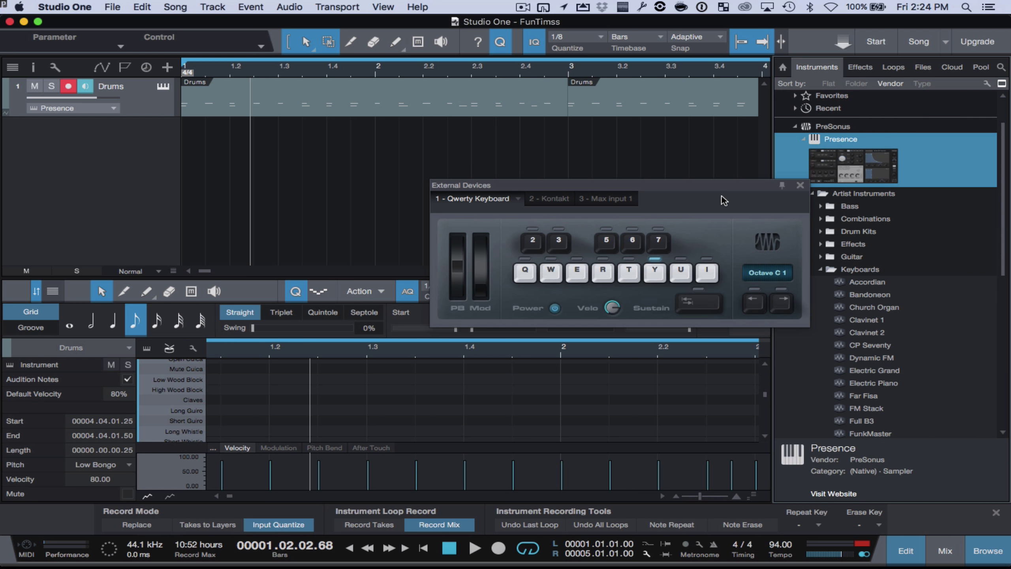
{"action": "left_click_drag", "start_coordinate": [722, 194], "coordinate": [629, 348]}
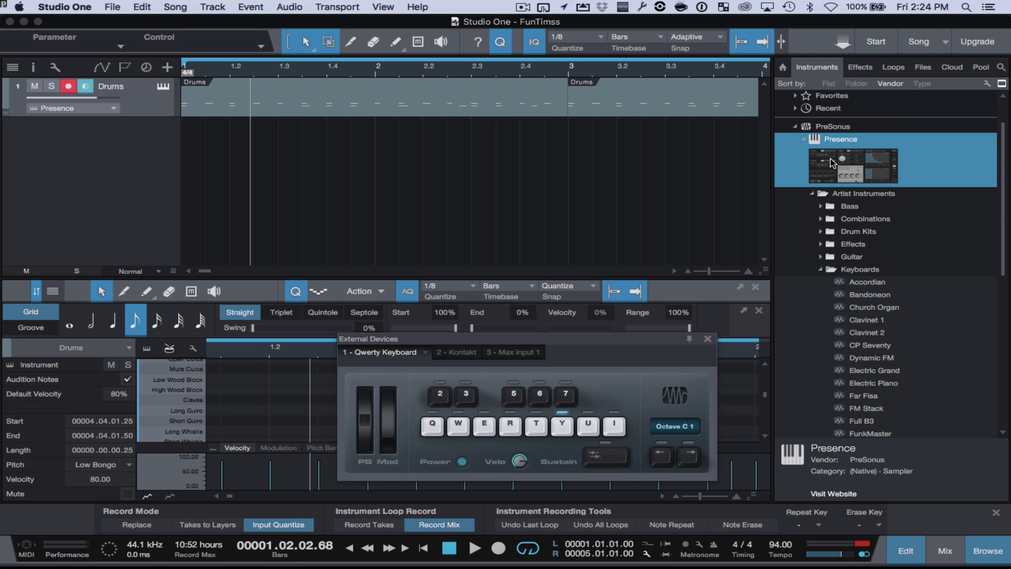
{"action": "left_click_drag", "start_coordinate": [832, 163], "coordinate": [181, 133]}
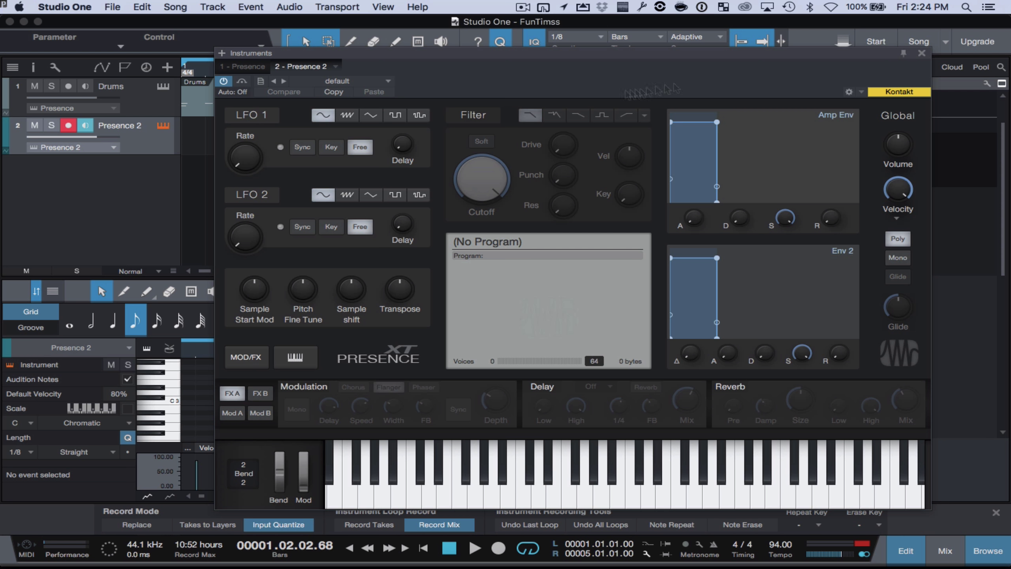
{"action": "left_click", "coordinate": [922, 53]}
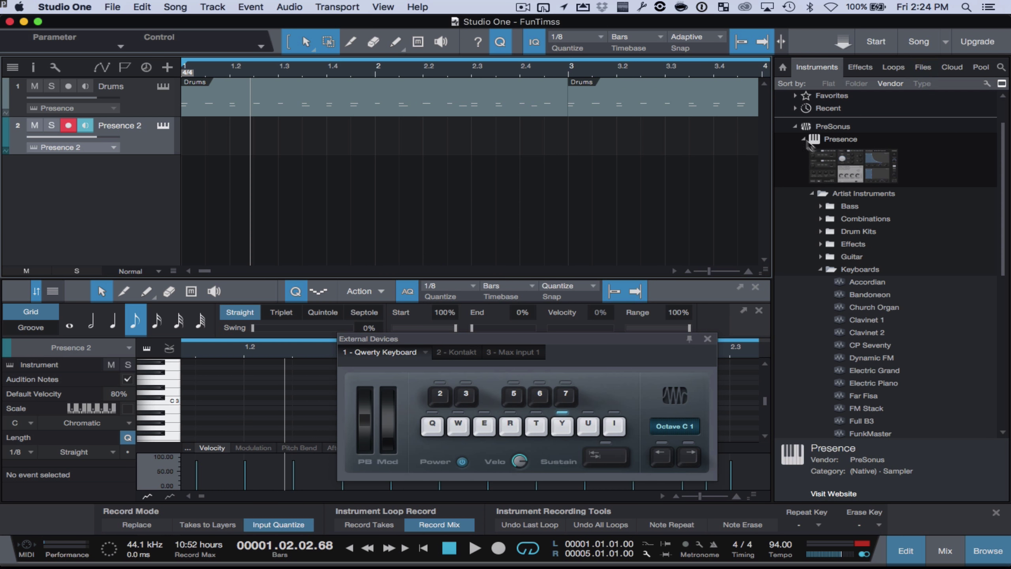
Look through the browser's effects list and the PreSonus folder of instruments containing Presence.
{"action": "left_click", "coordinate": [795, 127]}
{"action": "left_click", "coordinate": [852, 70]}
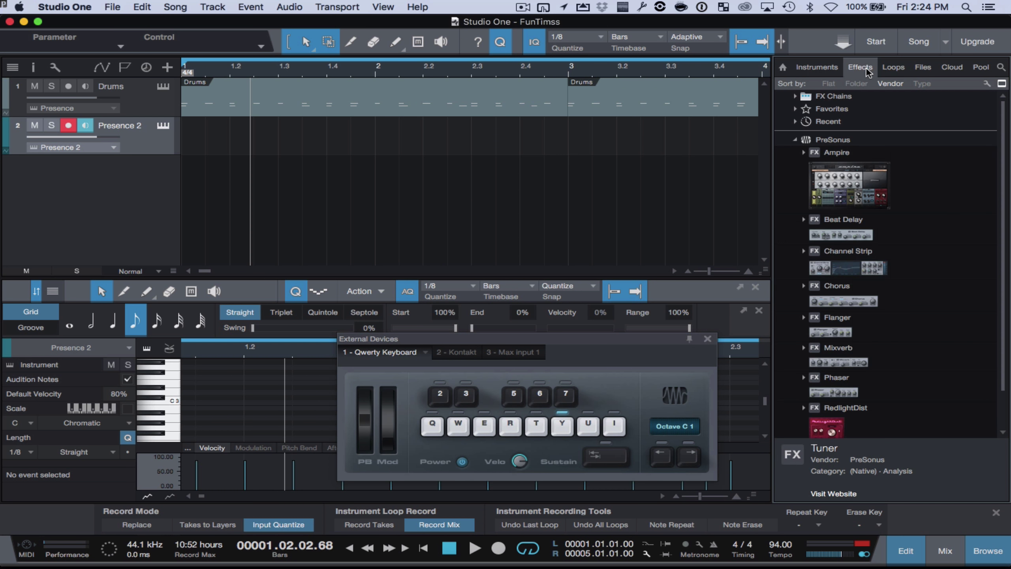
{"action": "left_click", "coordinate": [816, 68]}
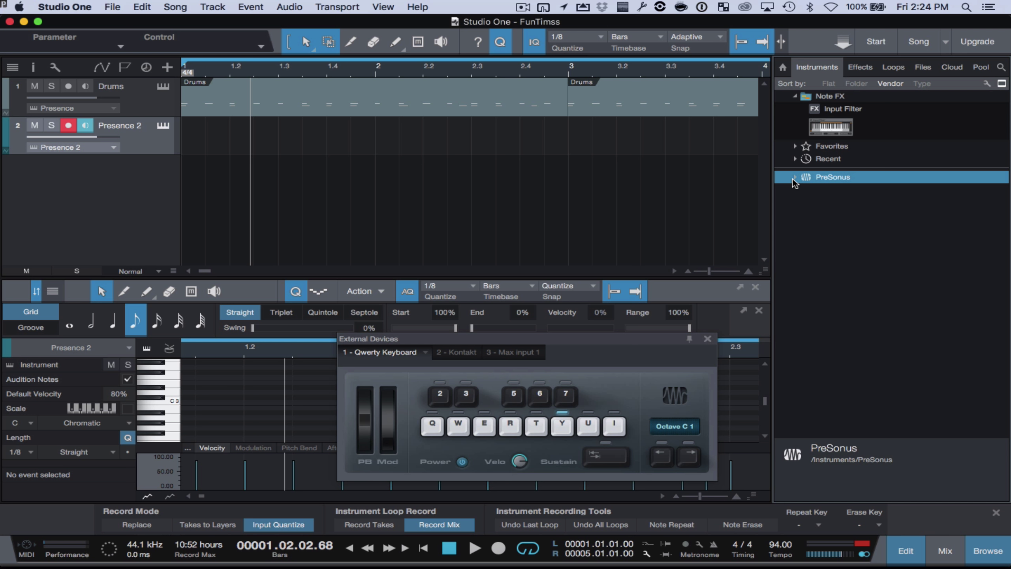
{"action": "left_click", "coordinate": [795, 177]}
{"action": "left_click", "coordinate": [869, 216]}
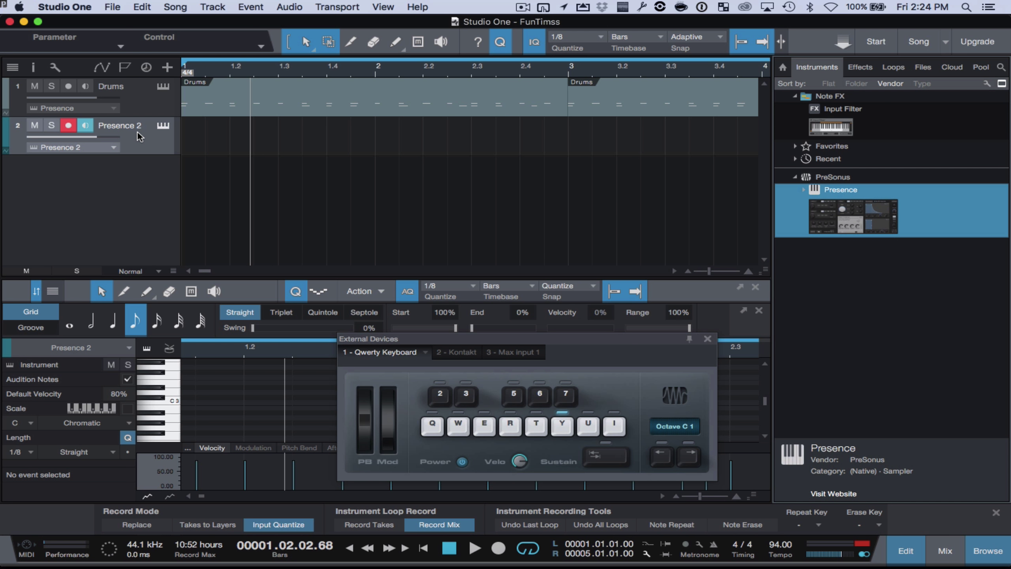
Rename the new Presence track to Chords.
{"action": "double_click", "coordinate": [124, 126]}
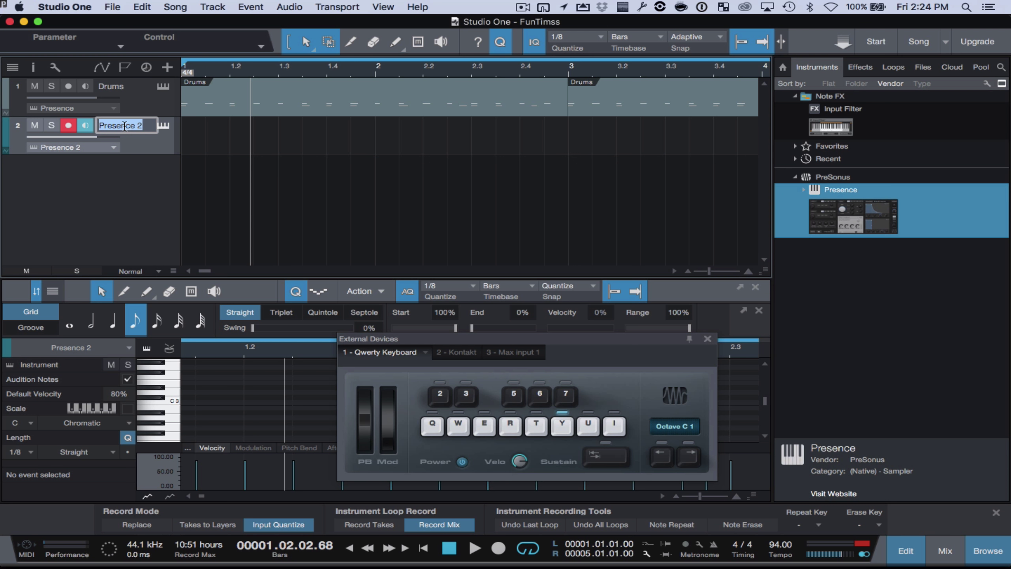
{"action": "type", "text": "Chords"}
{"action": "key", "text": "Return"}
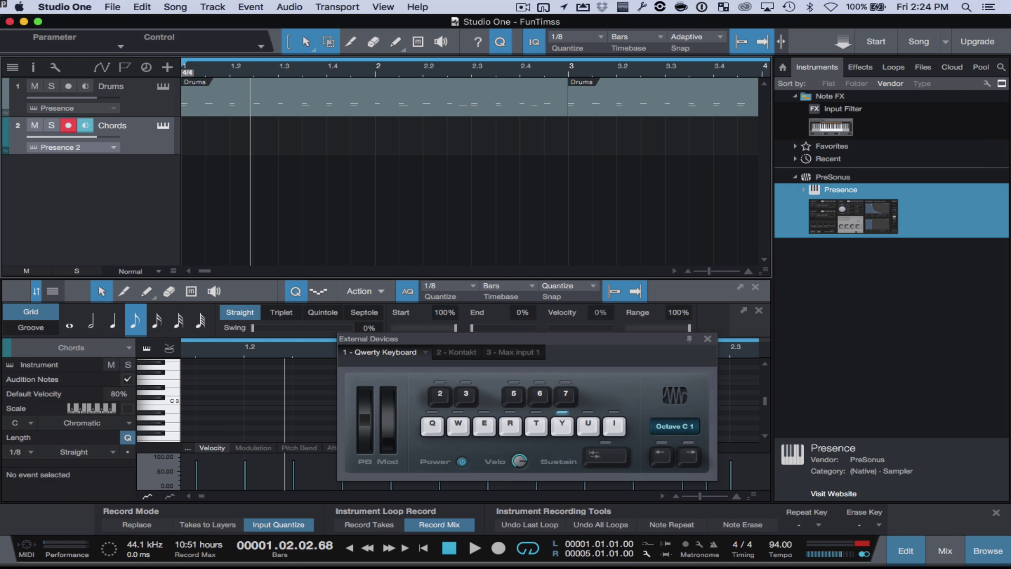
Open the Chords track's Presence instrument and audition the Analog Bell synth preset, finishing with Analog Fifths loaded.
{"action": "left_click", "coordinate": [167, 128]}
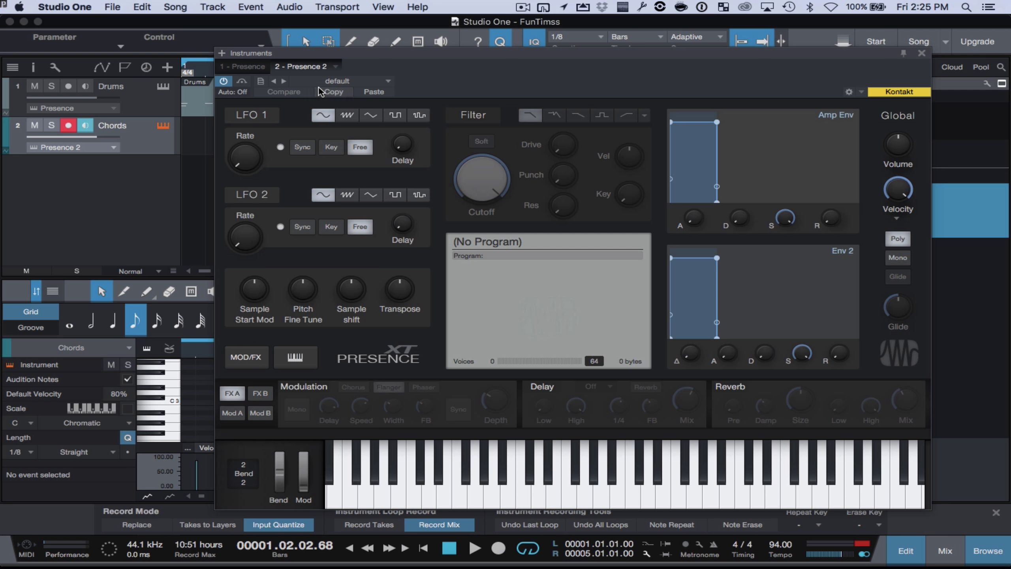
{"action": "left_click", "coordinate": [331, 79]}
{"action": "left_click", "coordinate": [346, 94]}
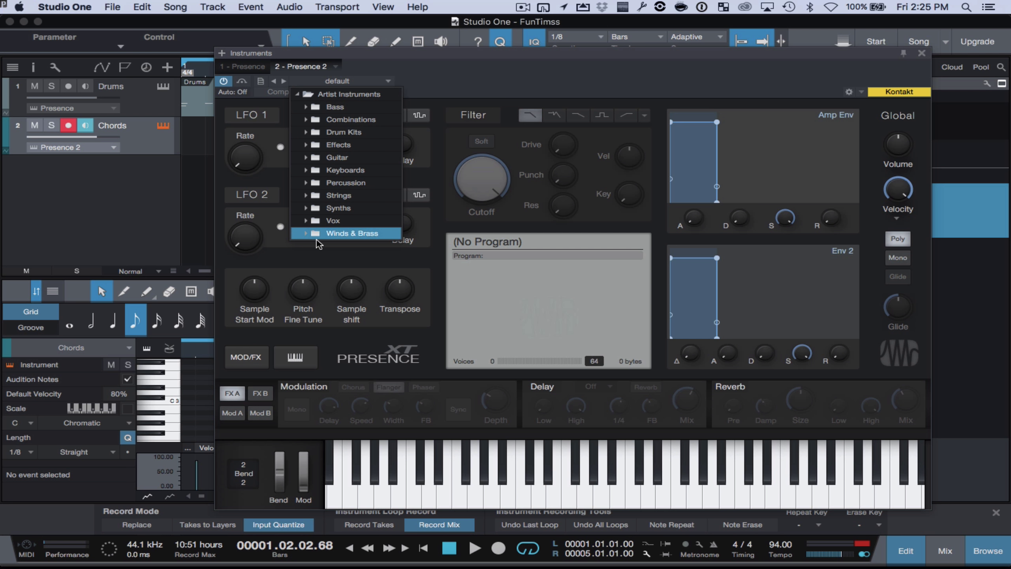
{"action": "left_click", "coordinate": [307, 209]}
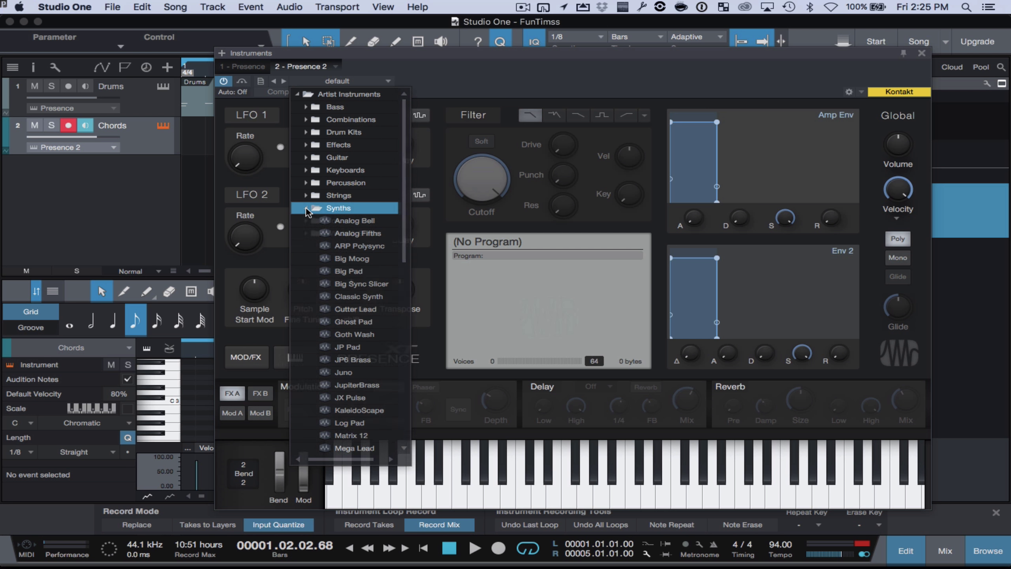
{"action": "left_click", "coordinate": [352, 224]}
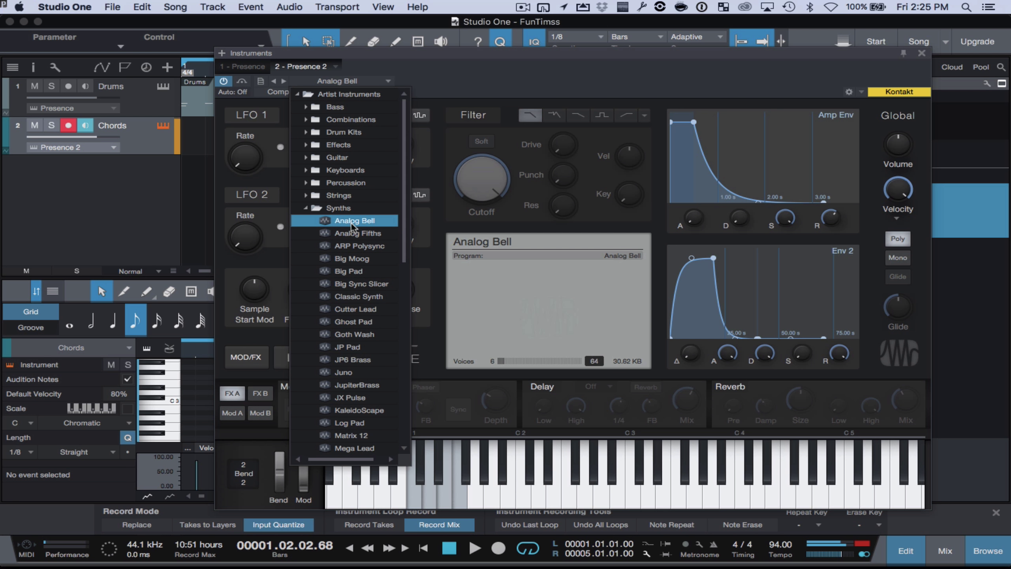
{"action": "left_click", "coordinate": [357, 234]}
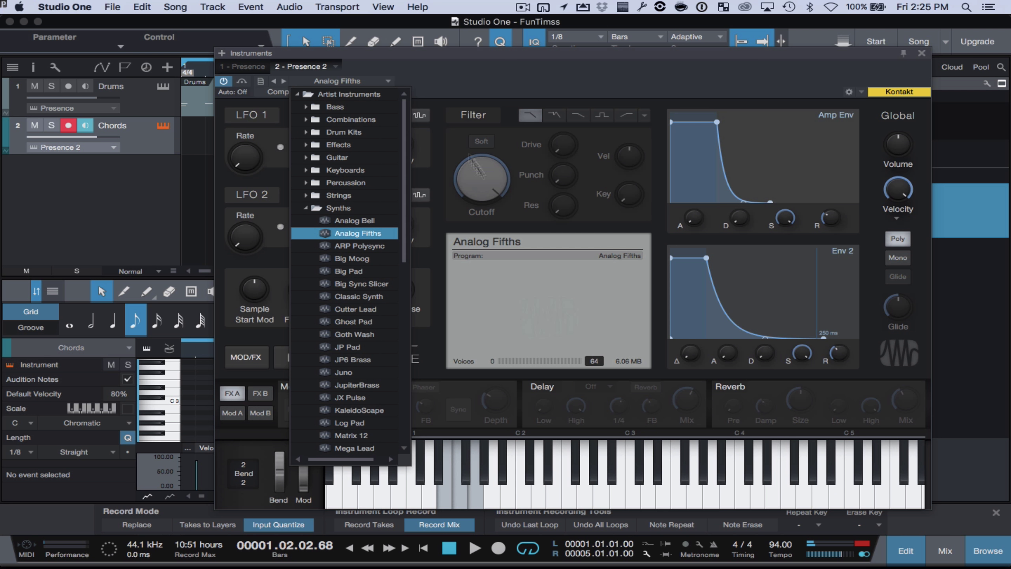
{"action": "left_click", "coordinate": [521, 64]}
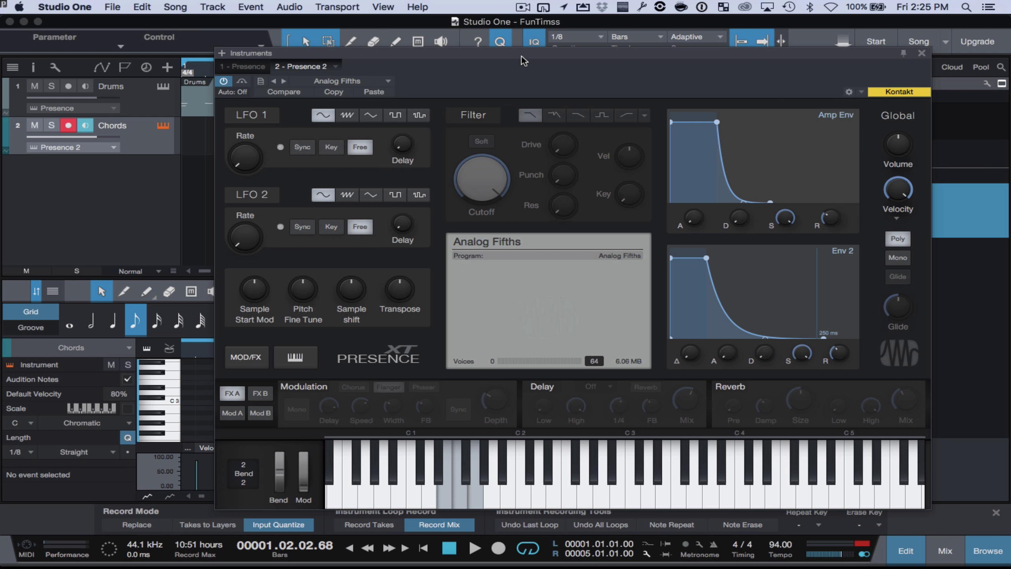
Arrange the Presence and External Devices windows side by side so the on-screen Qwerty Keyboard is fully accessible.
{"action": "left_click_drag", "start_coordinate": [524, 60], "coordinate": [849, 229]}
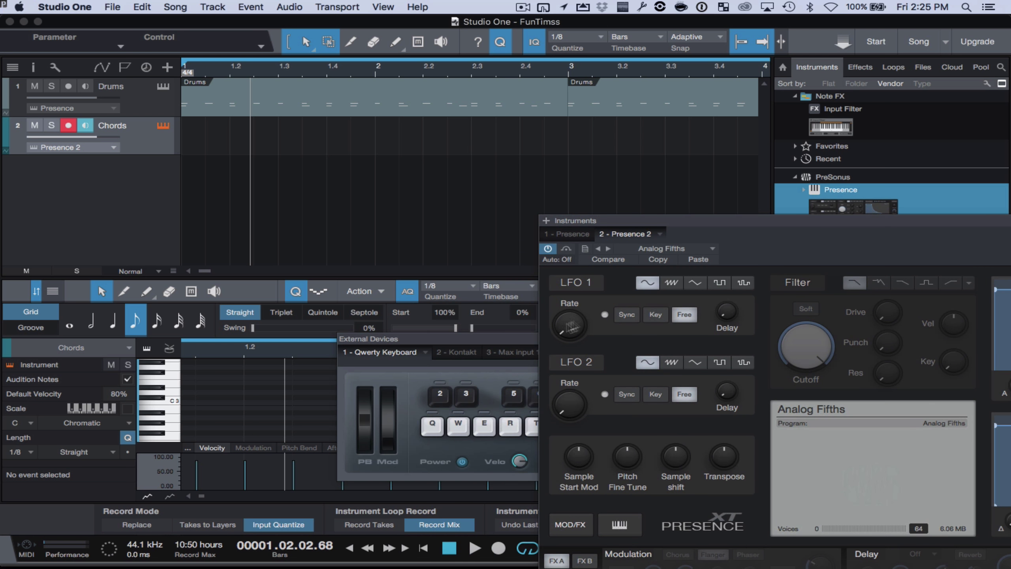
{"action": "left_click_drag", "start_coordinate": [515, 344], "coordinate": [215, 256]}
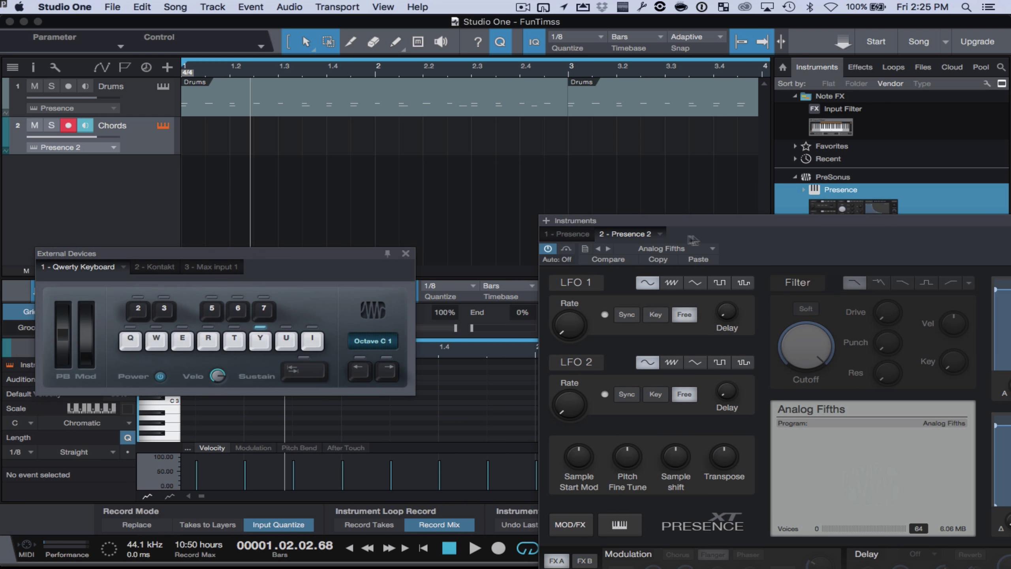
{"action": "left_click_drag", "start_coordinate": [677, 222], "coordinate": [556, 107]}
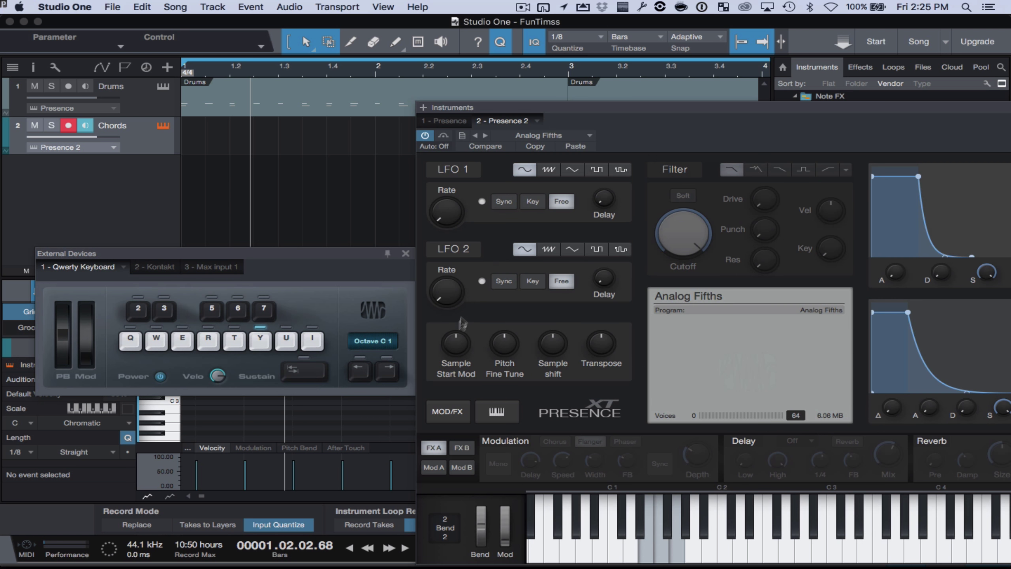
Raise the Qwerty Keyboard's octave to C 4, playing test notes at each octave.
{"action": "left_click", "coordinate": [388, 370]}
{"action": "key", "text": "r"}
{"action": "left_click", "coordinate": [388, 371]}
{"action": "key", "text": "r"}
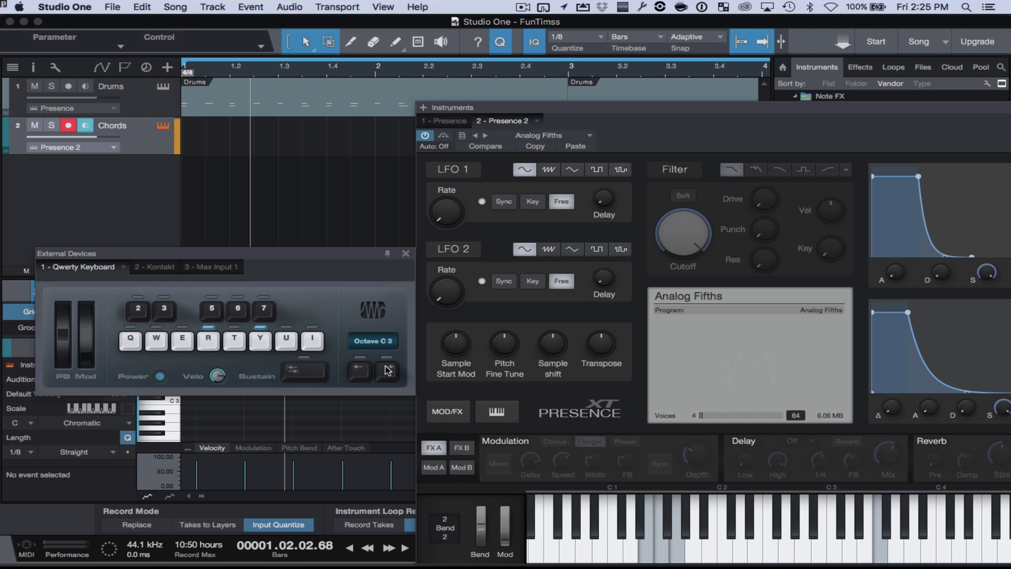
{"action": "key", "text": "w"}
{"action": "key", "text": "w"}
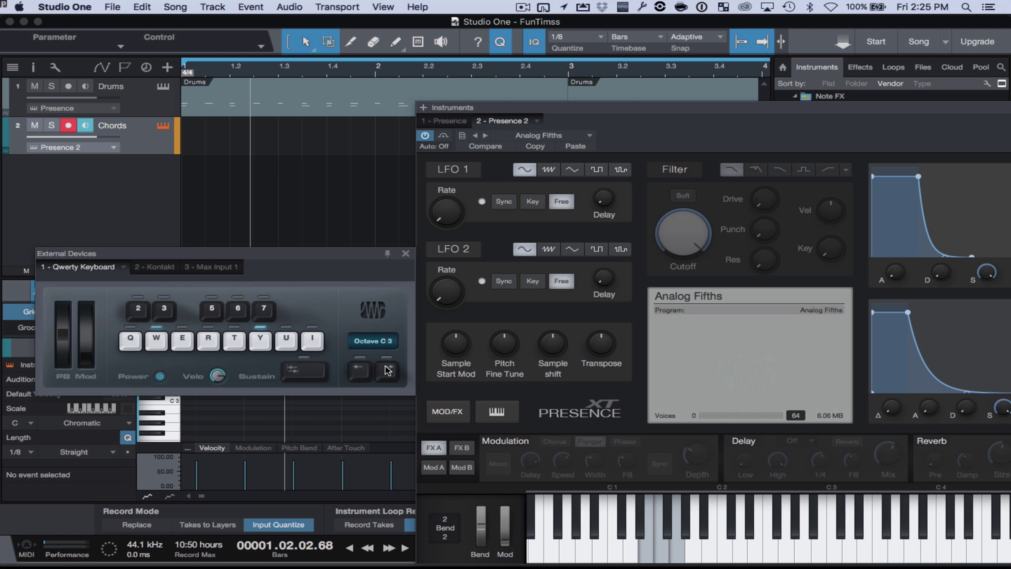
{"action": "key", "text": "e"}
{"action": "key", "text": "t"}
{"action": "left_click", "coordinate": [389, 370]}
{"action": "key", "text": "w"}
{"action": "key", "text": "e"}
{"action": "key", "text": "r"}
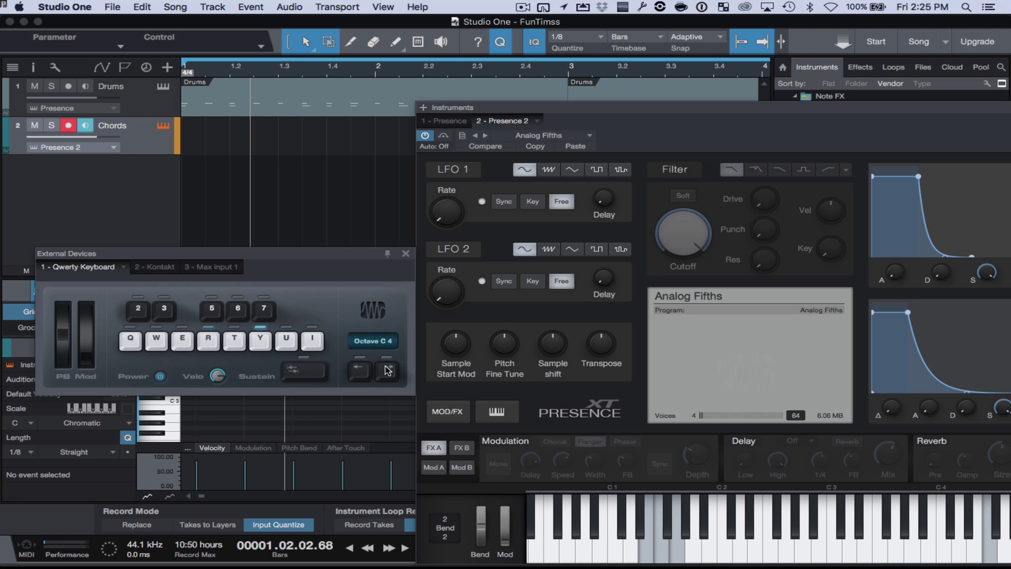
Rearrange the windows, load the Soft Trace synth preset for the Chords track, and close the instrument window.
{"action": "left_click_drag", "start_coordinate": [293, 257], "coordinate": [310, 374]}
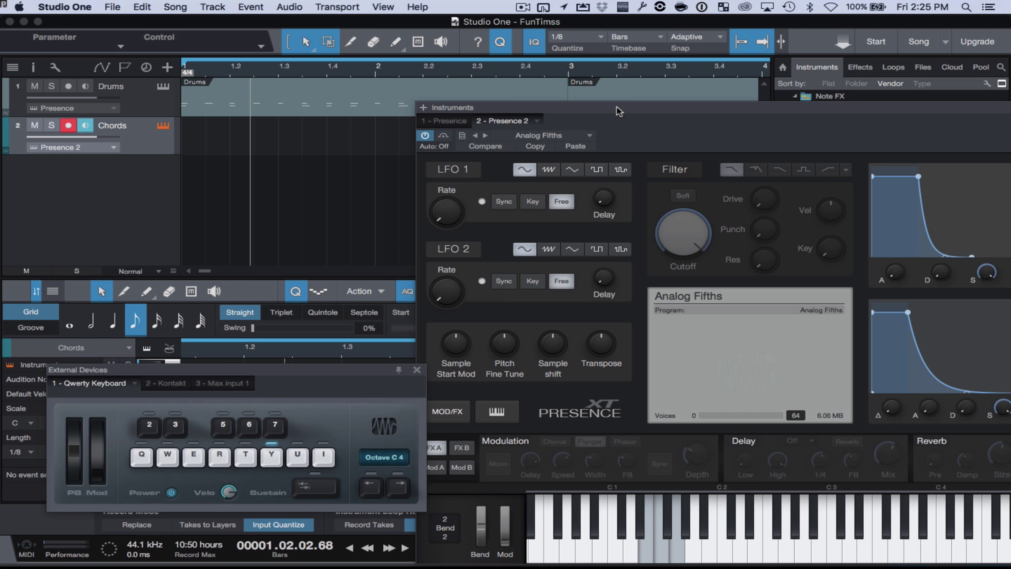
{"action": "left_click_drag", "start_coordinate": [609, 111], "coordinate": [369, 56]}
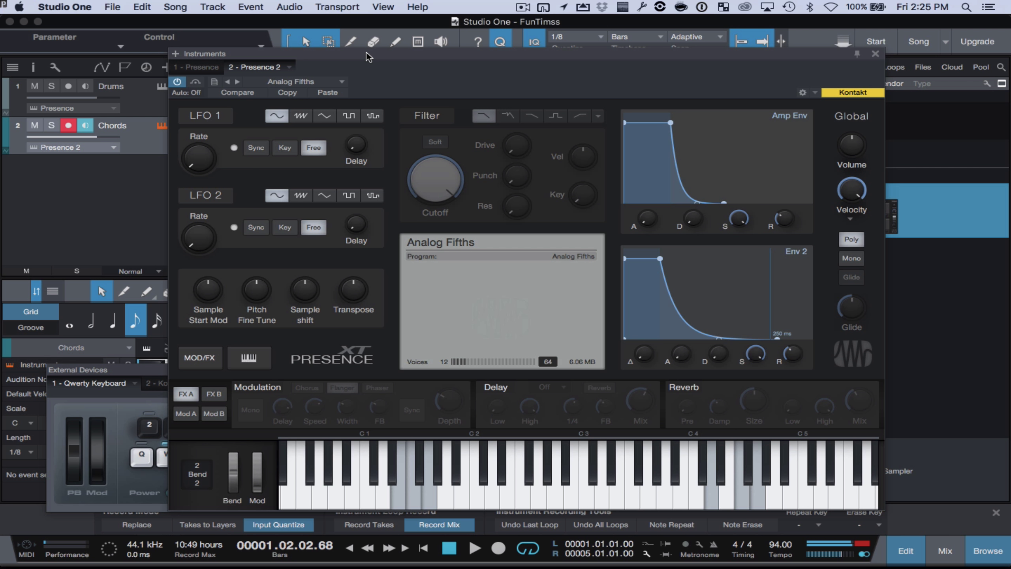
{"action": "left_click", "coordinate": [302, 82]}
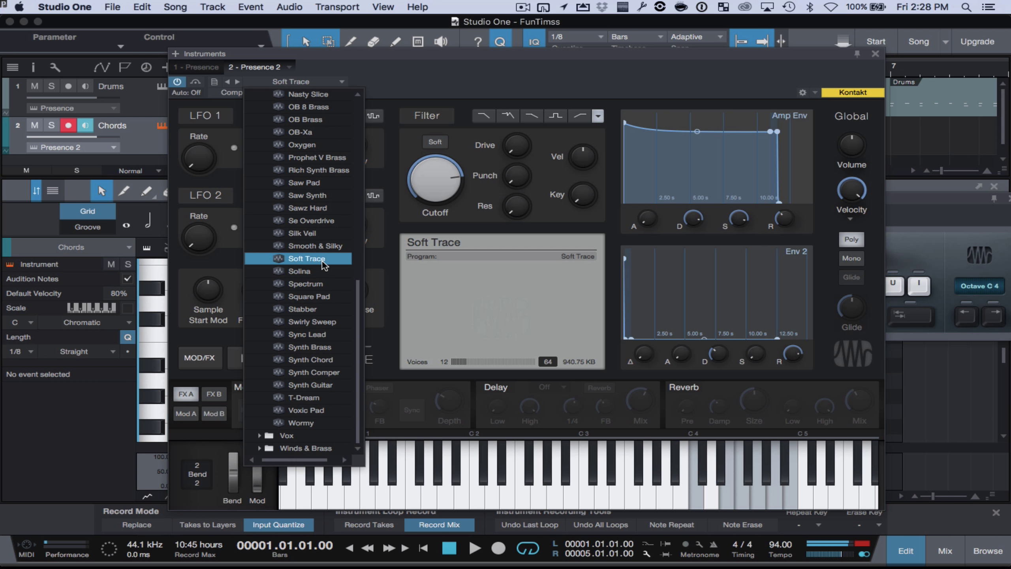
{"action": "left_click", "coordinate": [422, 85]}
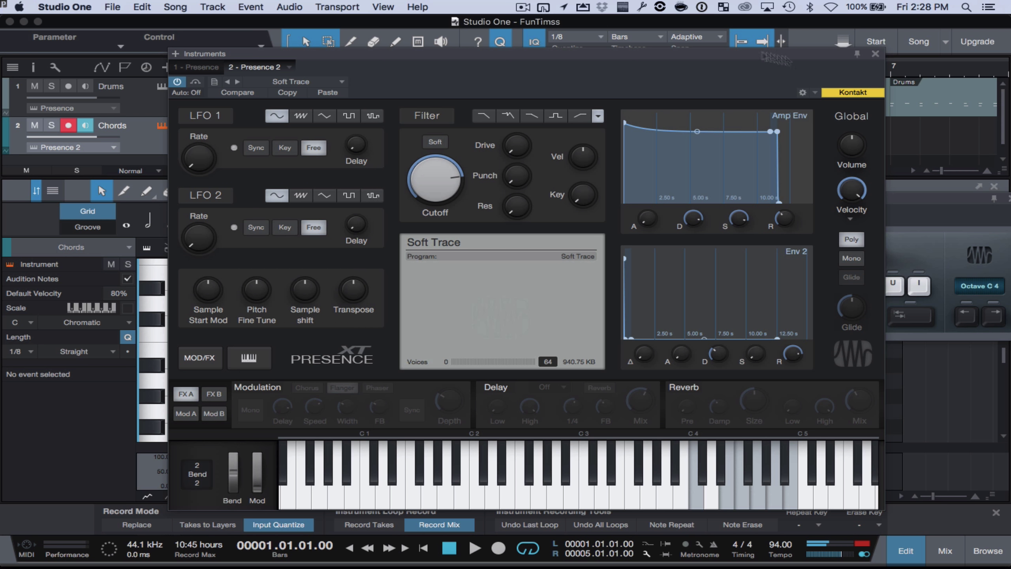
{"action": "left_click", "coordinate": [876, 55]}
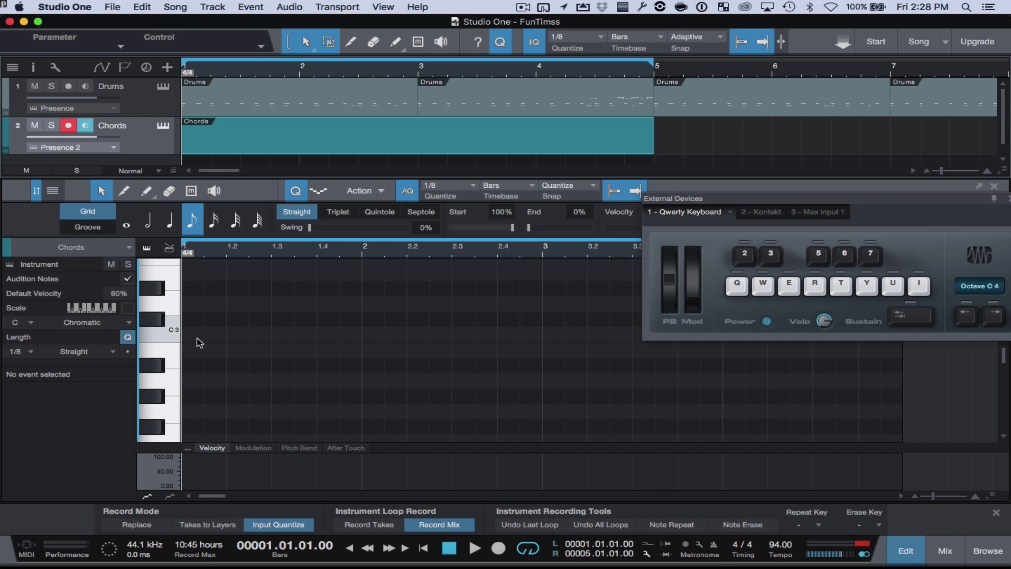
Find and audition the C 3 and C 4 keys on the Chords piano roll's keyboard.
{"action": "scroll", "coordinate": [195, 345], "scroll_direction": "up", "scroll_amount": 2}
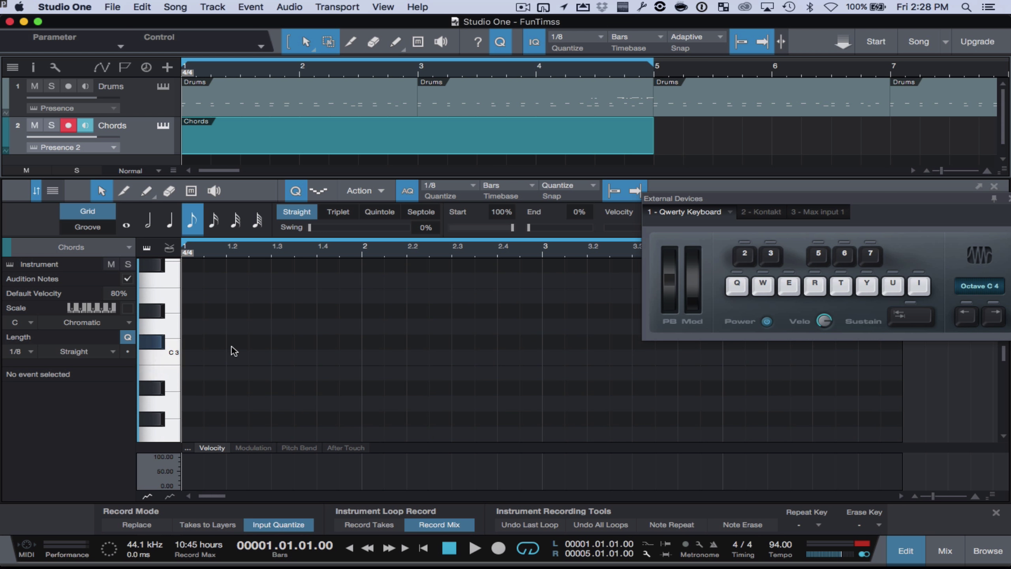
{"action": "left_click", "coordinate": [173, 368]}
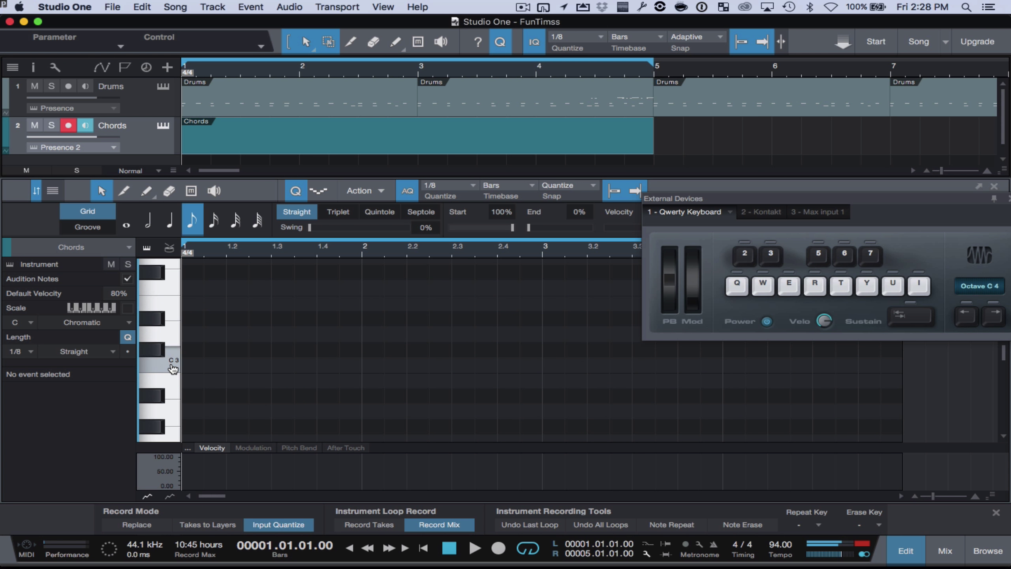
{"action": "left_click", "coordinate": [173, 318]}
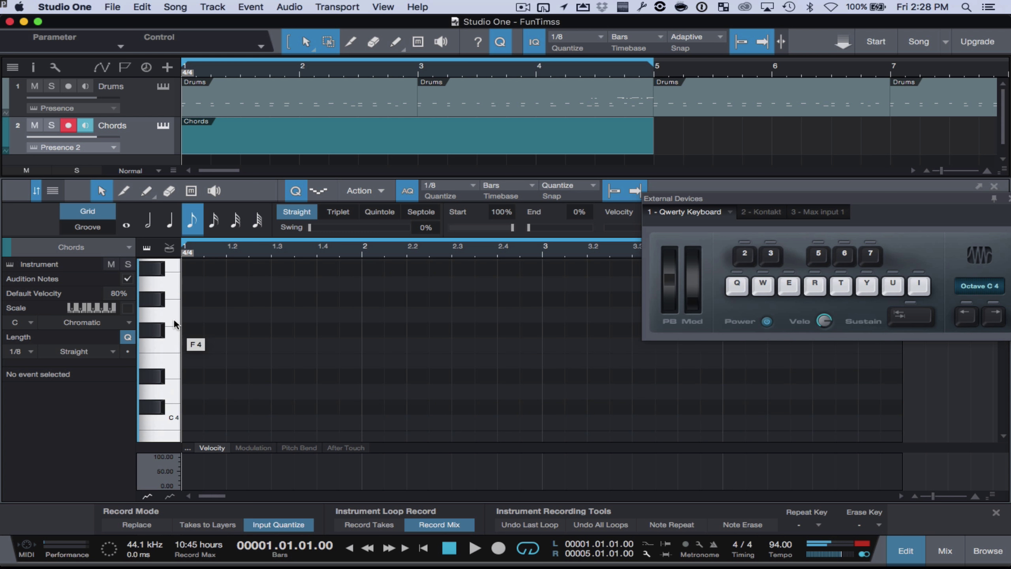
{"action": "left_click", "coordinate": [172, 359]}
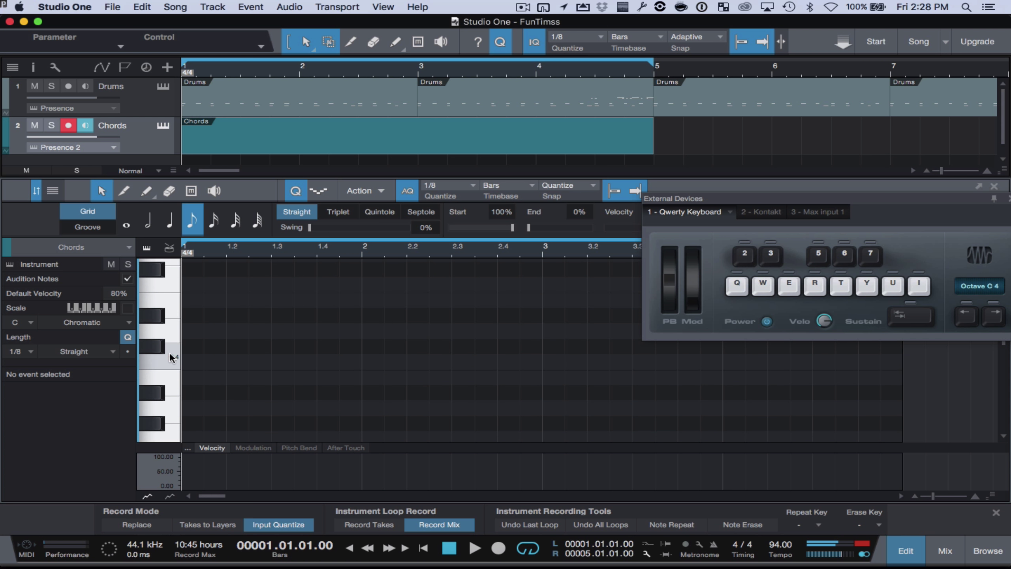
{"action": "scroll", "coordinate": [169, 338], "scroll_direction": "up", "scroll_amount": 2}
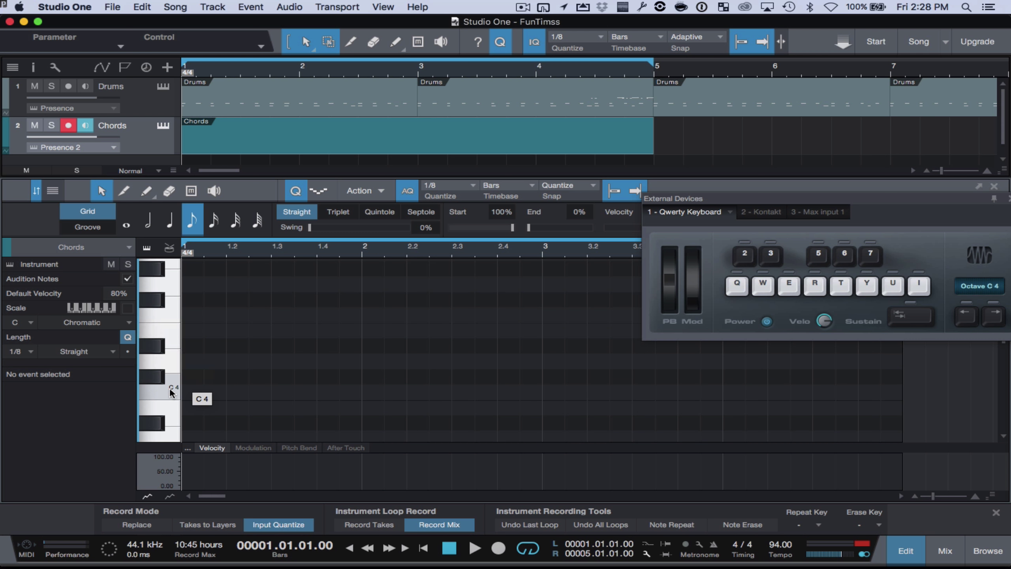
Audition the C 4, E 4 and G 4 keys on the piano roll's keyboard to hear a white-key chord.
{"action": "left_click", "coordinate": [175, 390]}
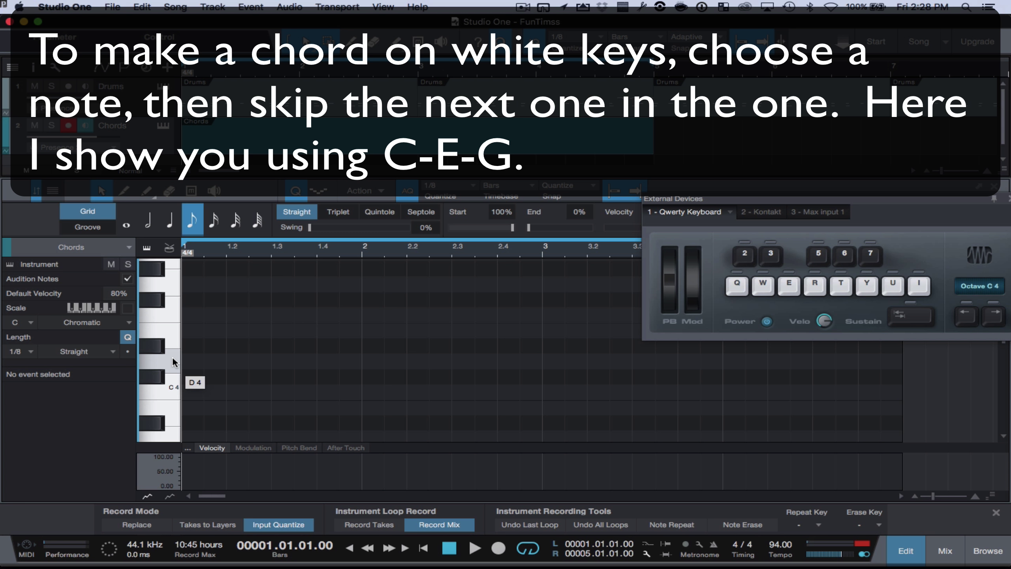
{"action": "left_click", "coordinate": [171, 344]}
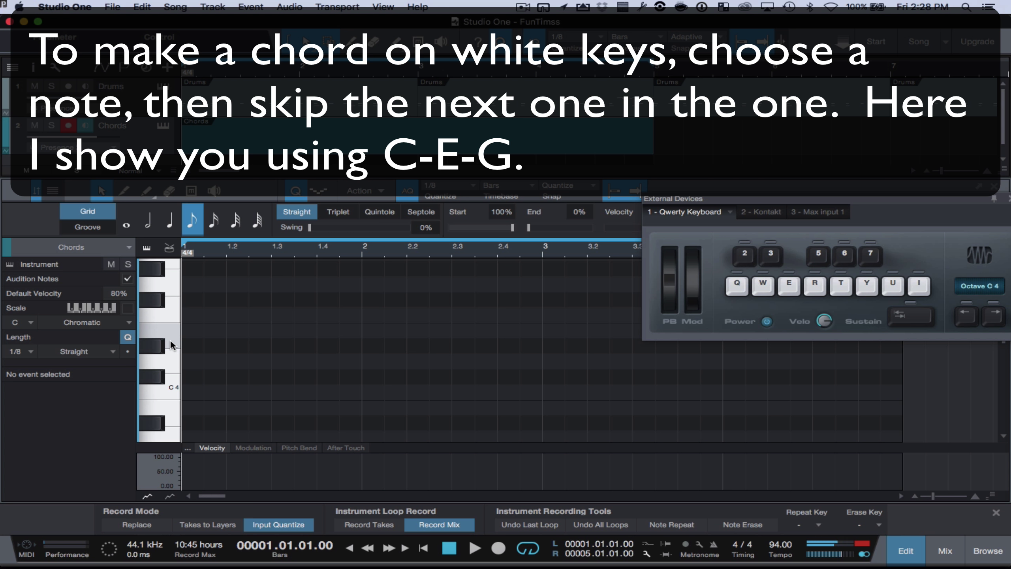
{"action": "left_click", "coordinate": [173, 387]}
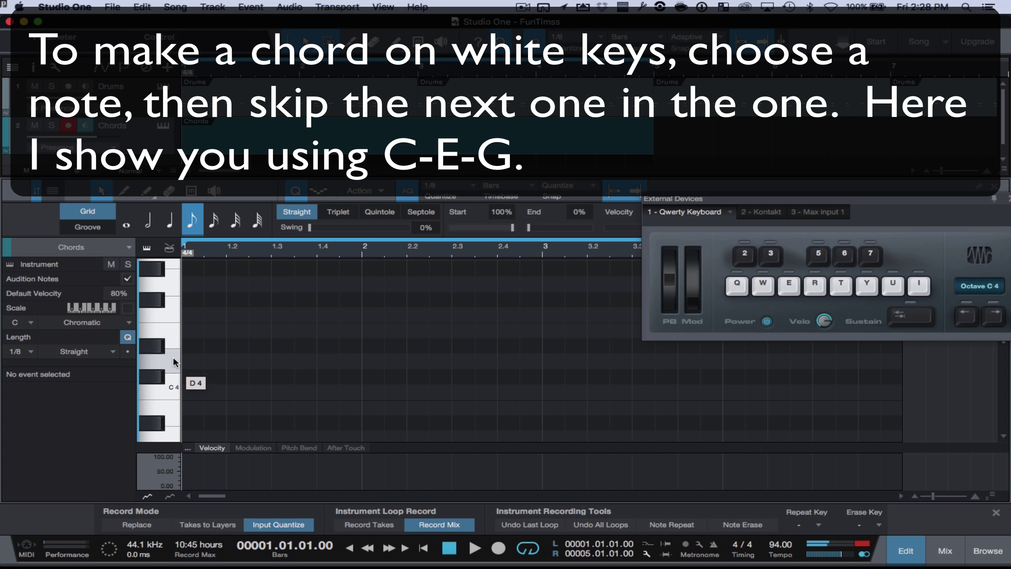
{"action": "left_click", "coordinate": [171, 341]}
{"action": "left_click", "coordinate": [171, 342]}
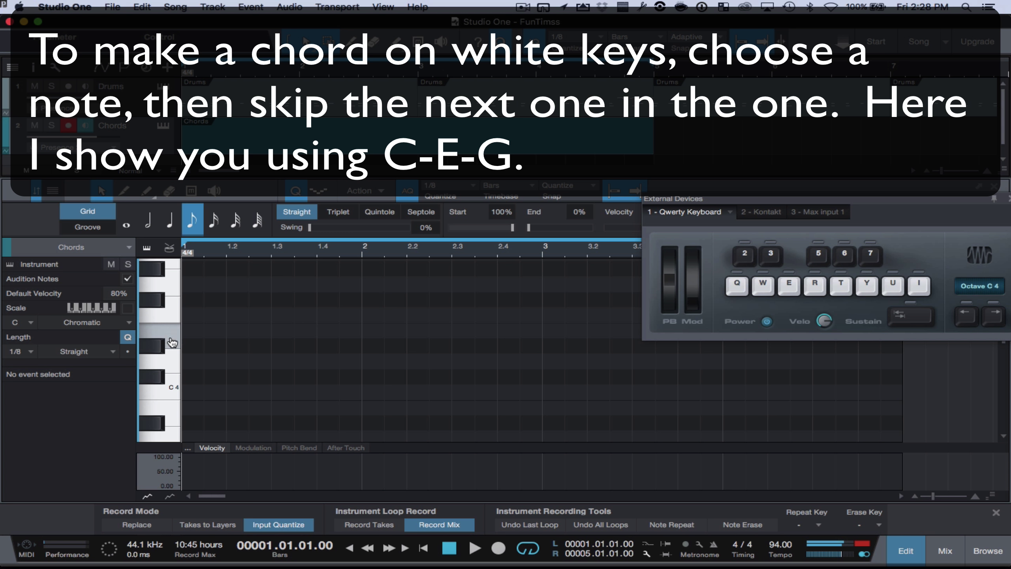
{"action": "left_click", "coordinate": [169, 293]}
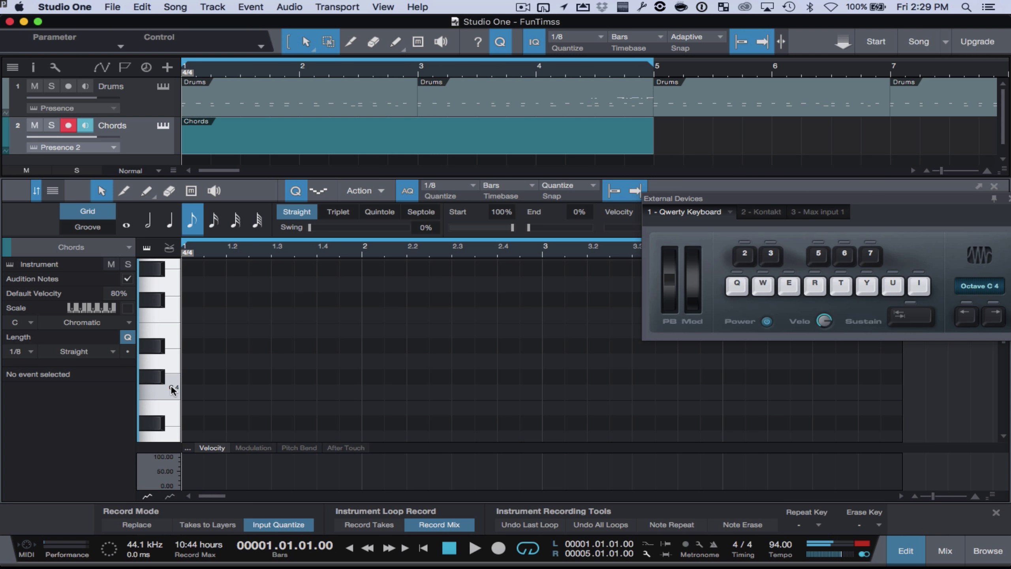
{"action": "left_click", "coordinate": [172, 377]}
{"action": "left_click", "coordinate": [171, 341]}
{"action": "left_click", "coordinate": [169, 293]}
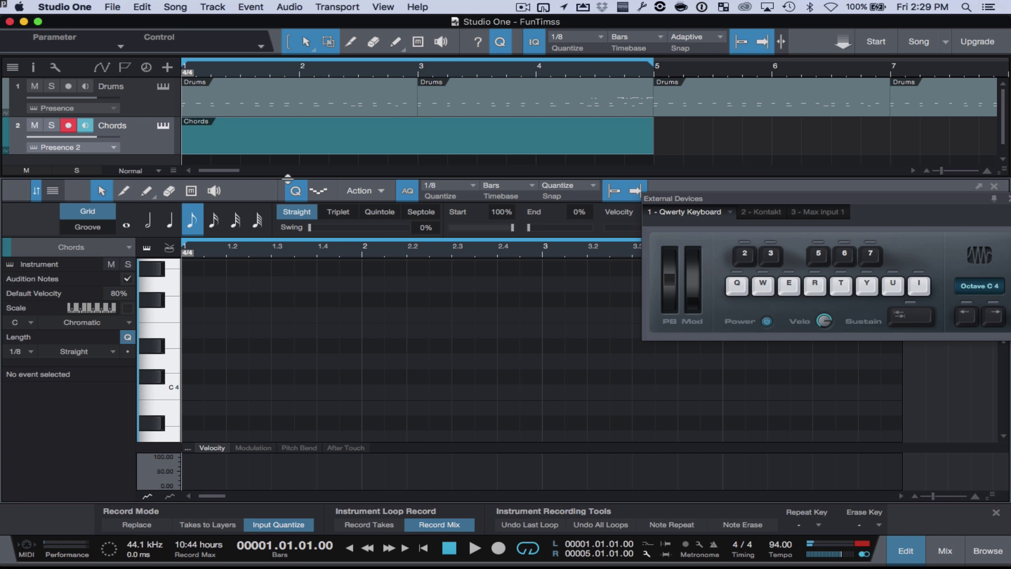
Draw quarter-note C 4, E 4 and G 4 as a chord at the start of bar 1 and play it back with the drums.
{"action": "left_click_drag", "start_coordinate": [288, 178], "coordinate": [288, 179]}
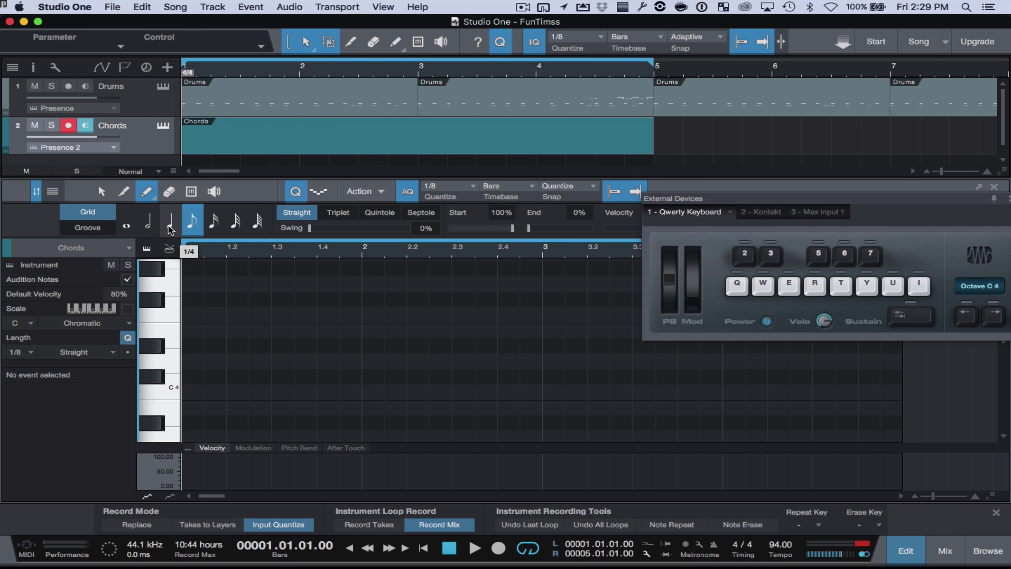
{"action": "left_click", "coordinate": [170, 226]}
{"action": "left_click", "coordinate": [207, 391]}
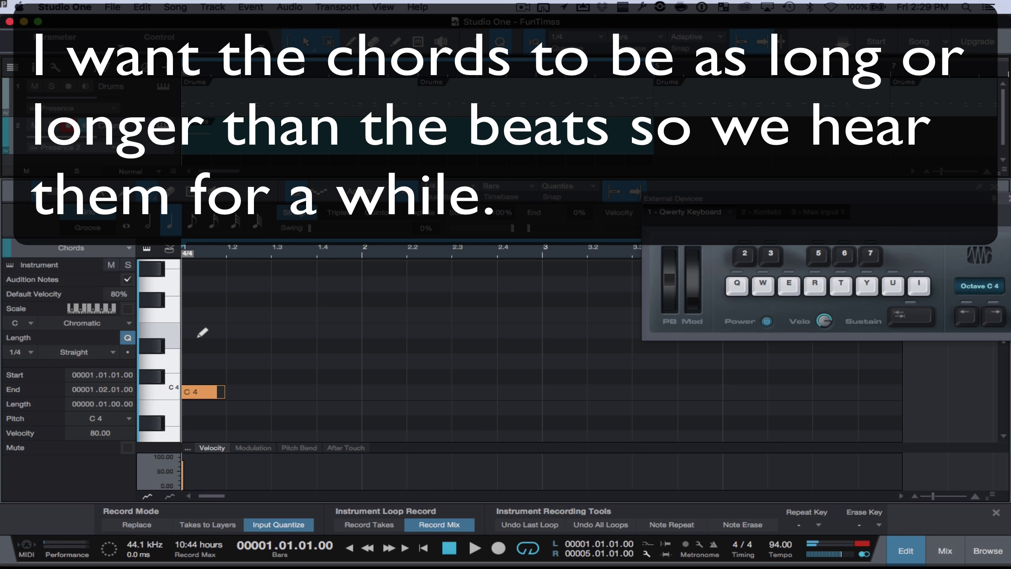
{"action": "left_click", "coordinate": [198, 333]}
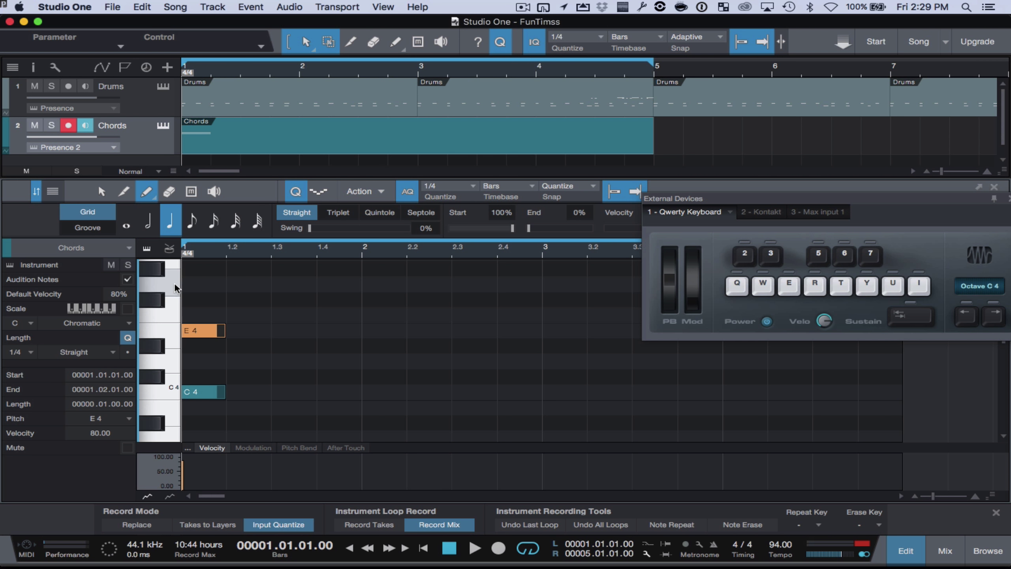
{"action": "left_click", "coordinate": [203, 282]}
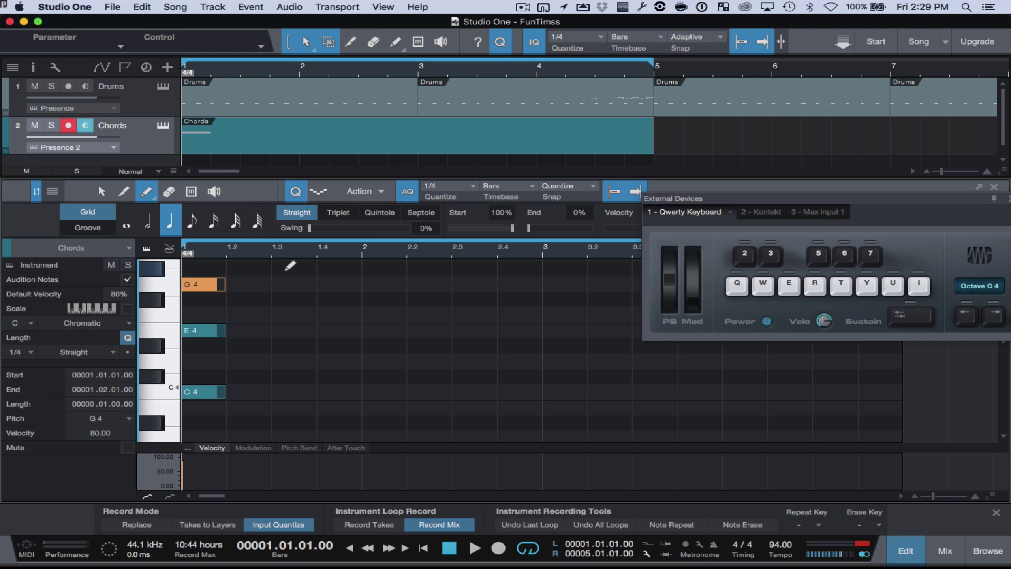
{"action": "key", "text": "space"}
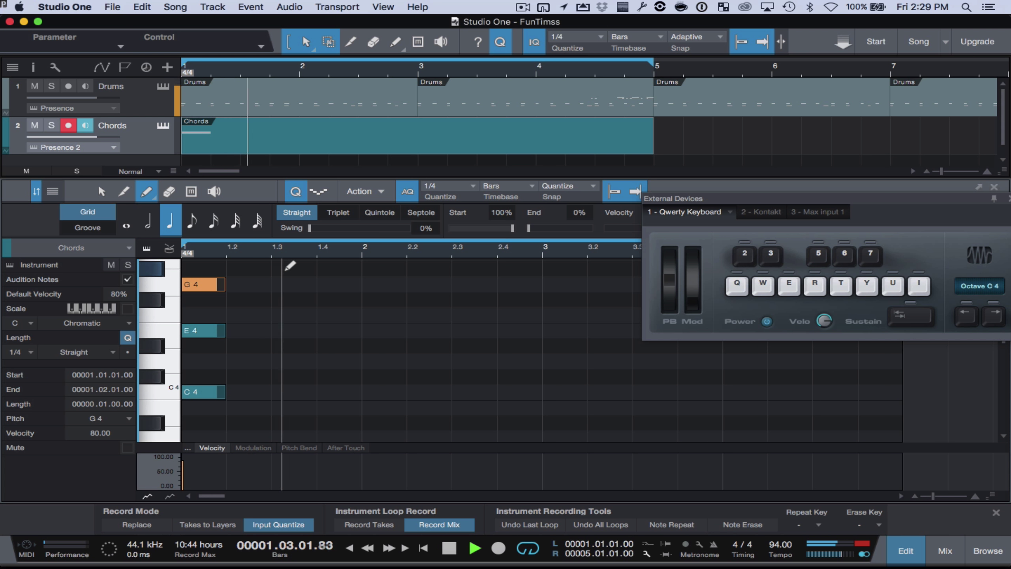
{"action": "key", "text": "space"}
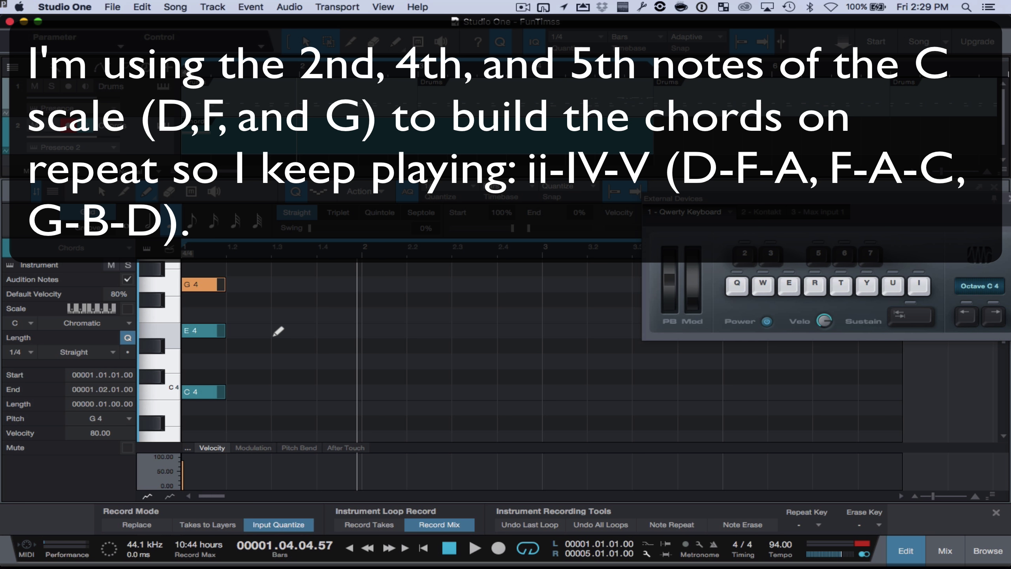
Select the whole C-E-G chord and move it up two semitones so its lowest note is D 4.
{"action": "scroll", "coordinate": [279, 332], "scroll_direction": "up", "scroll_amount": 1}
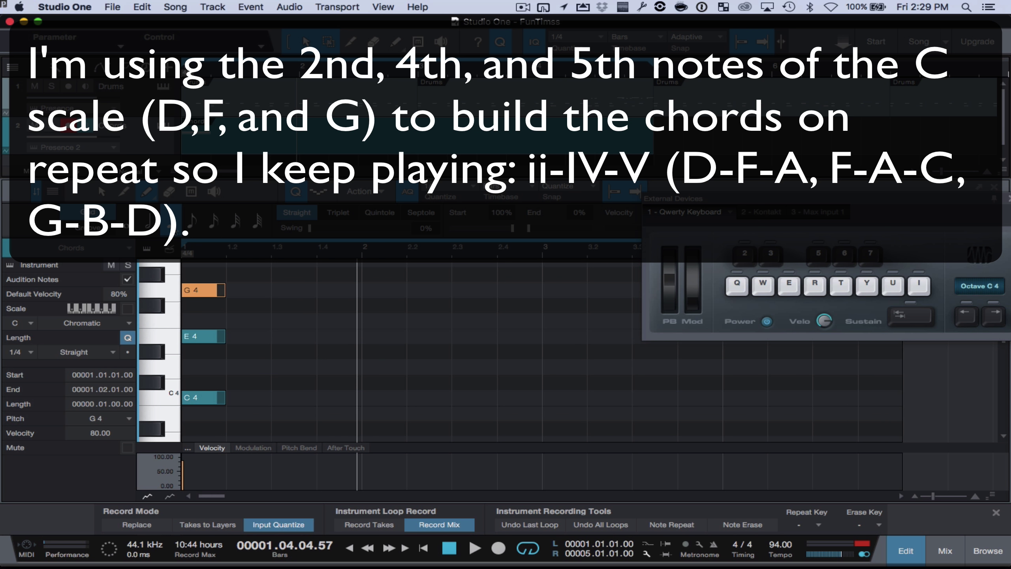
{"action": "left_click", "coordinate": [233, 279]}
{"action": "left_click_drag", "start_coordinate": [200, 393], "coordinate": [201, 387]}
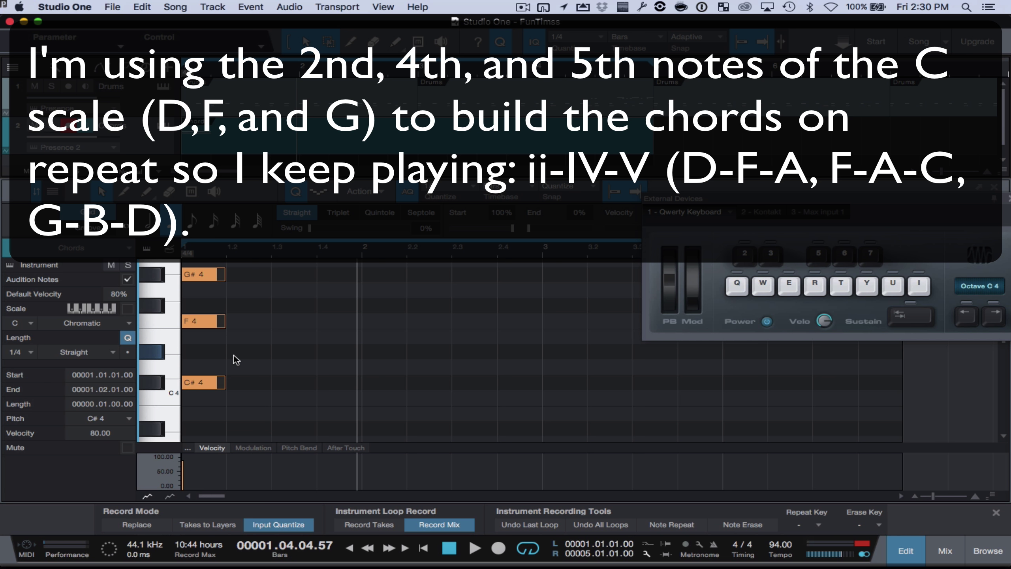
{"action": "left_click_drag", "start_coordinate": [207, 379], "coordinate": [208, 374]}
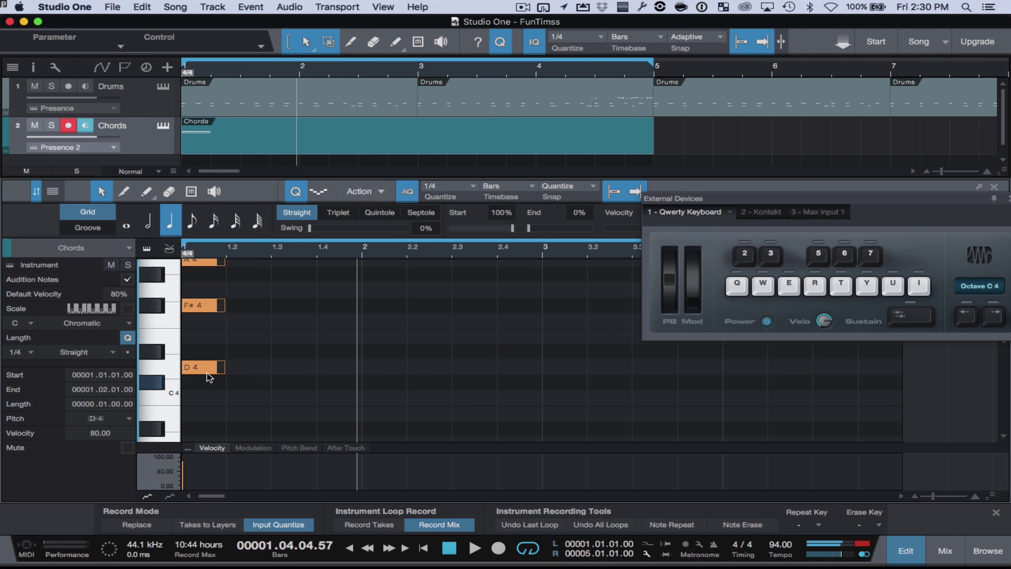
Lower the chord's middle note to F 4, check the upper A 4 note and play the chord back.
{"action": "left_click", "coordinate": [207, 325]}
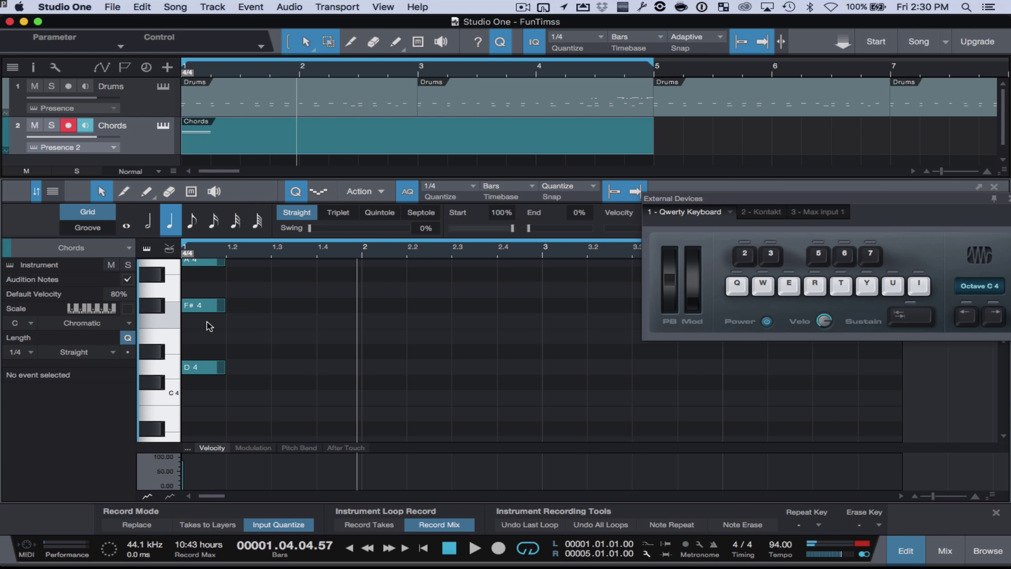
{"action": "left_click", "coordinate": [204, 304]}
{"action": "left_click_drag", "start_coordinate": [205, 304], "coordinate": [204, 318]}
{"action": "scroll", "coordinate": [216, 295], "scroll_direction": "up", "scroll_amount": 2}
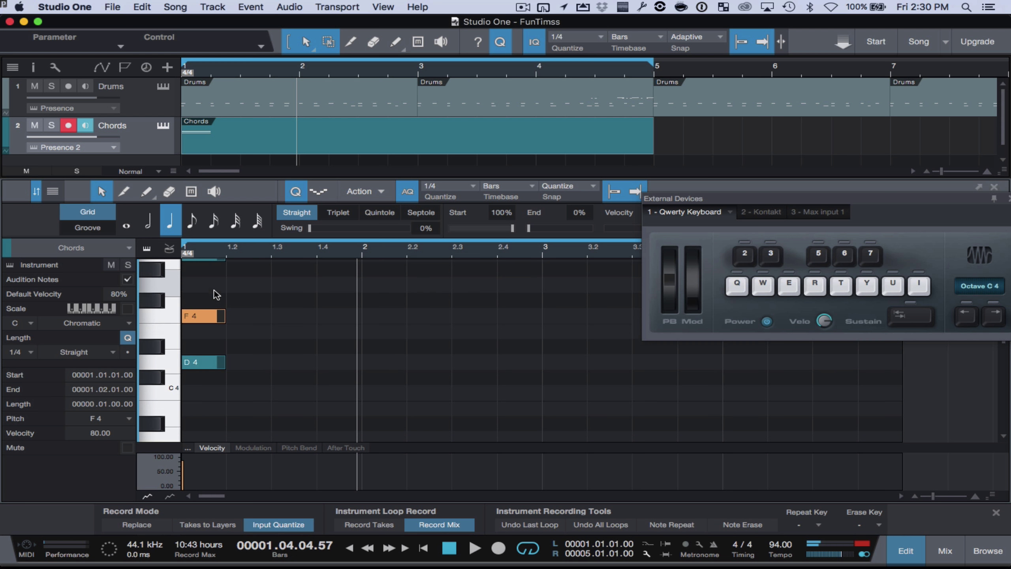
{"action": "left_click", "coordinate": [209, 269]}
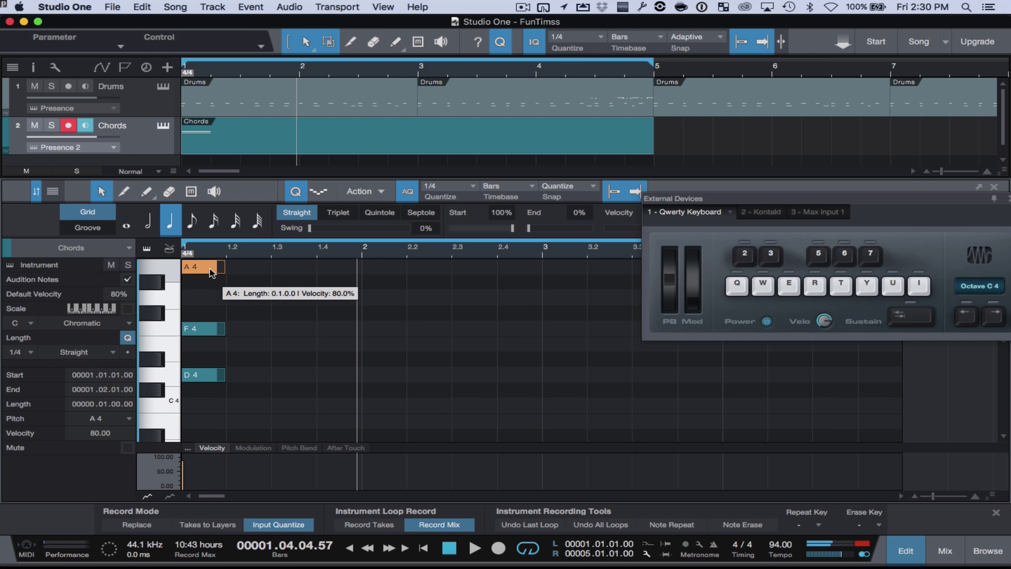
{"action": "key", "text": "space"}
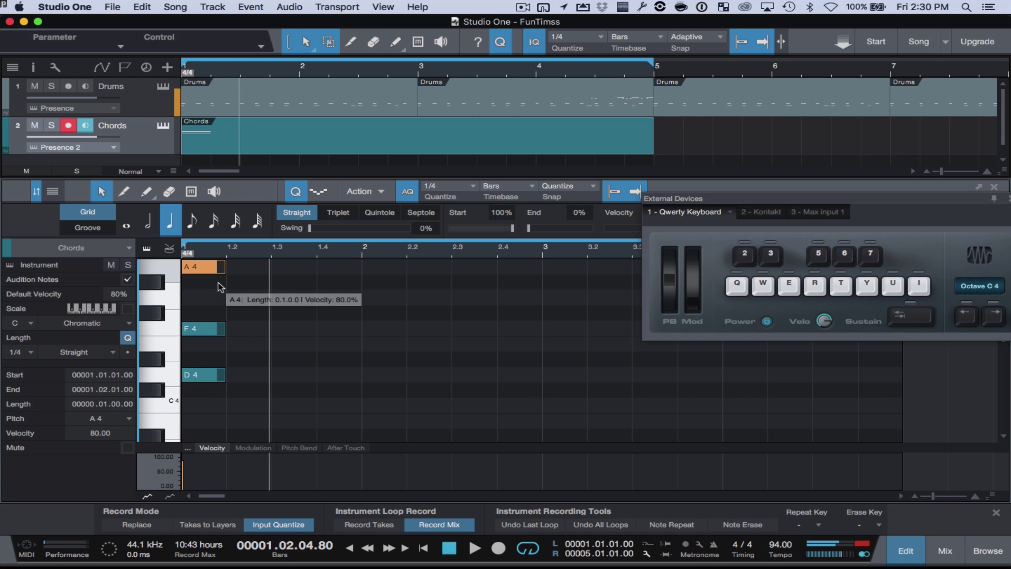
{"action": "left_click", "coordinate": [238, 272]}
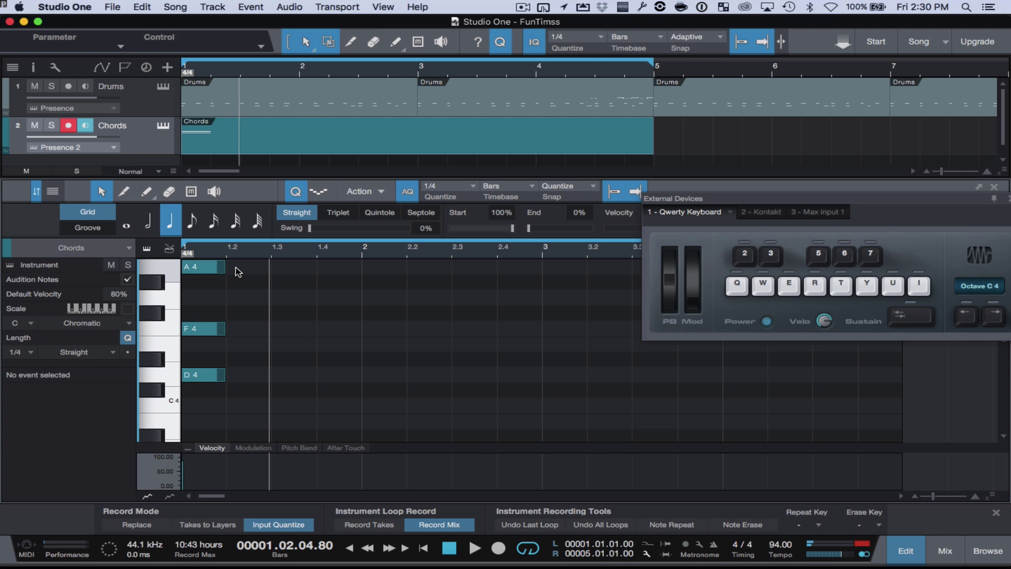
Lengthen all three notes of the D-F-A chord to two beats and play the result back.
{"action": "left_click_drag", "start_coordinate": [227, 388], "coordinate": [204, 260]}
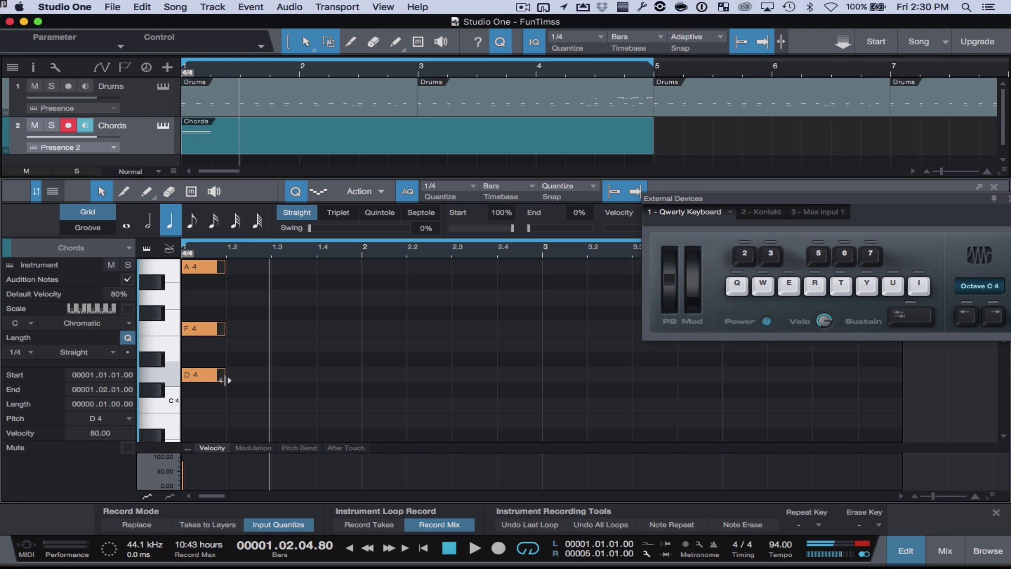
{"action": "left_click_drag", "start_coordinate": [224, 379], "coordinate": [283, 382]}
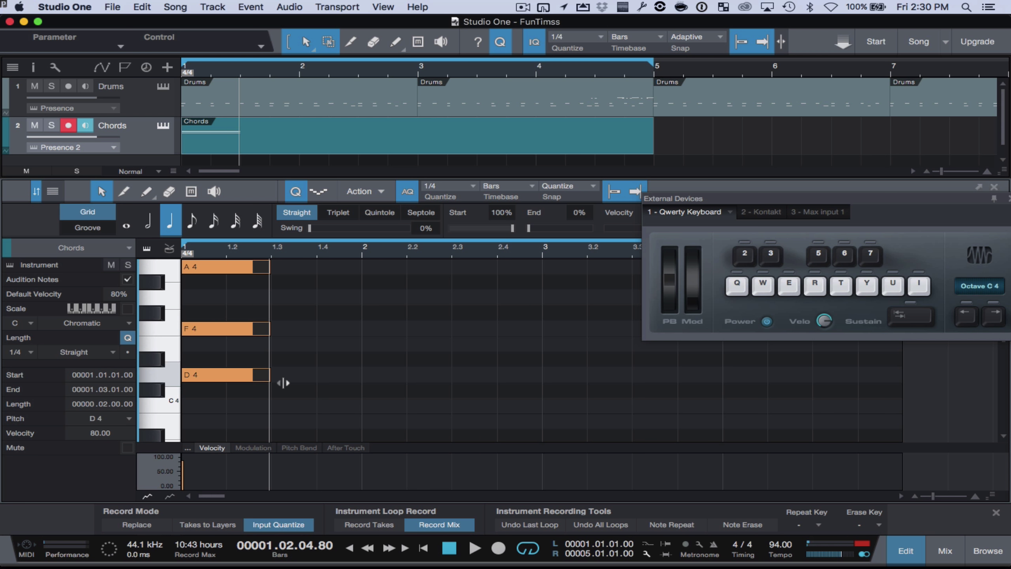
{"action": "key", "text": "space"}
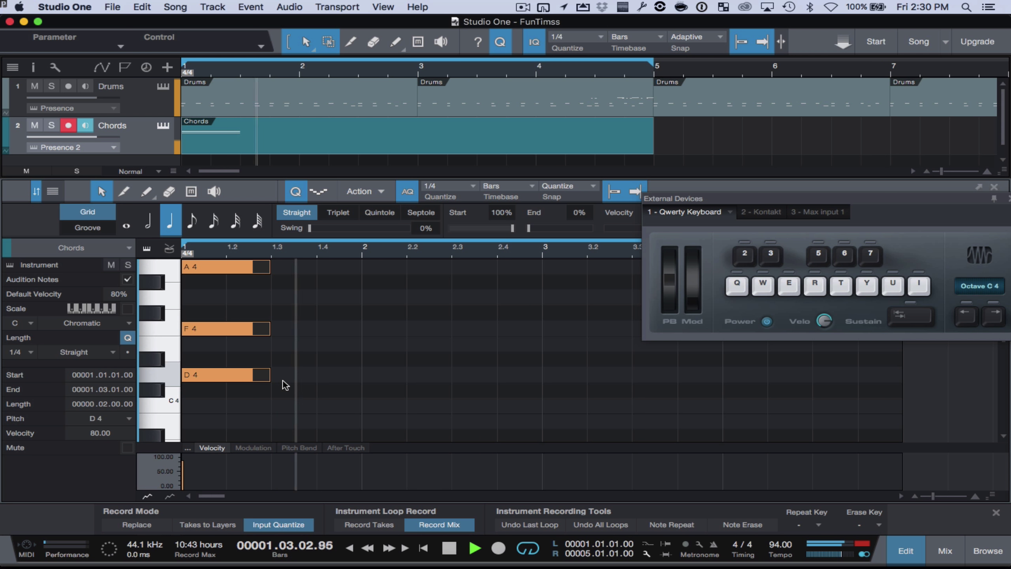
{"action": "key", "text": "space"}
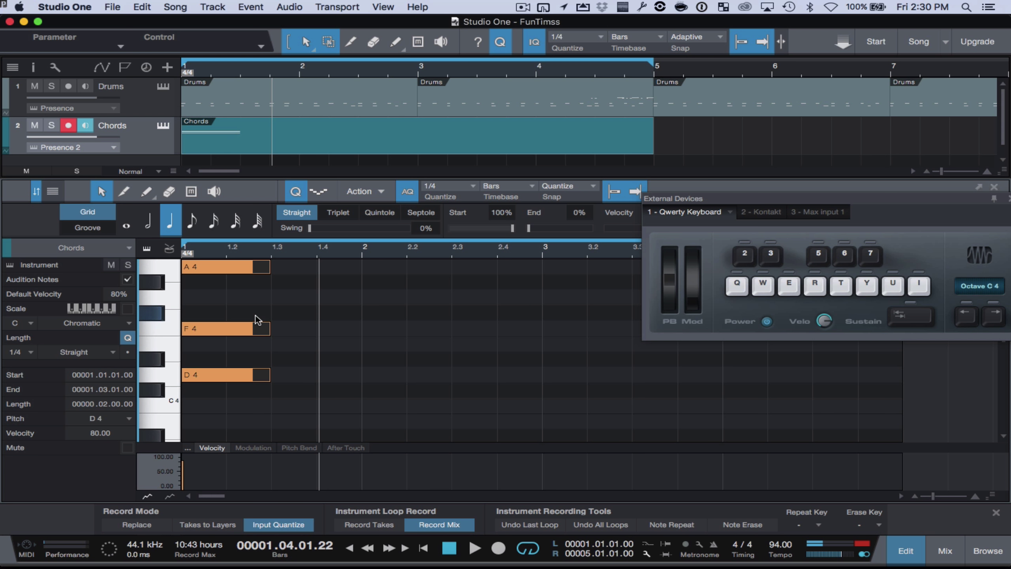
Duplicate the D-F-A chord, place the copy at beat 1.4 and move it up three semitones so its lowest note is F 4.
{"action": "left_click", "coordinate": [142, 7]}
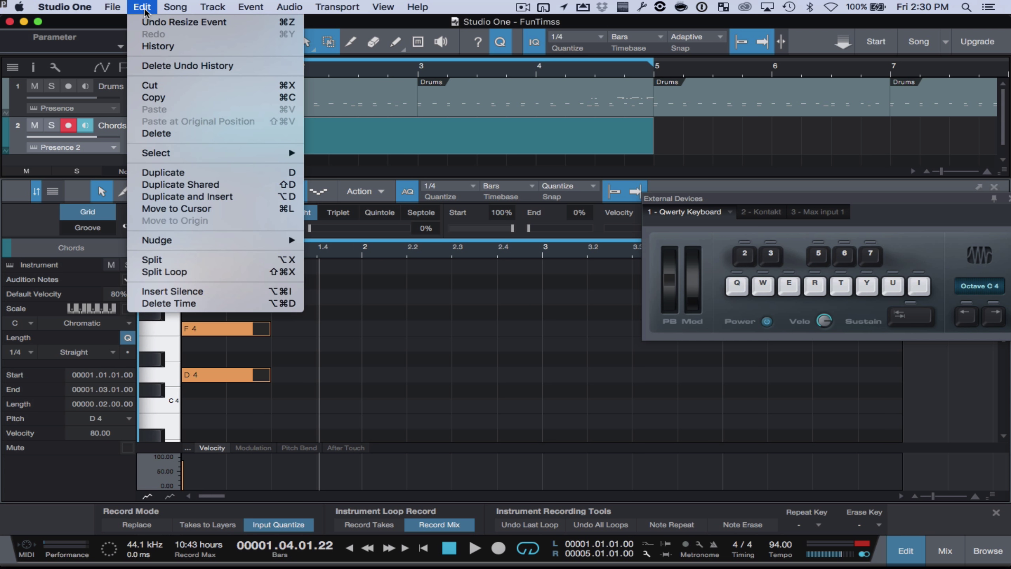
{"action": "left_click", "coordinate": [183, 174]}
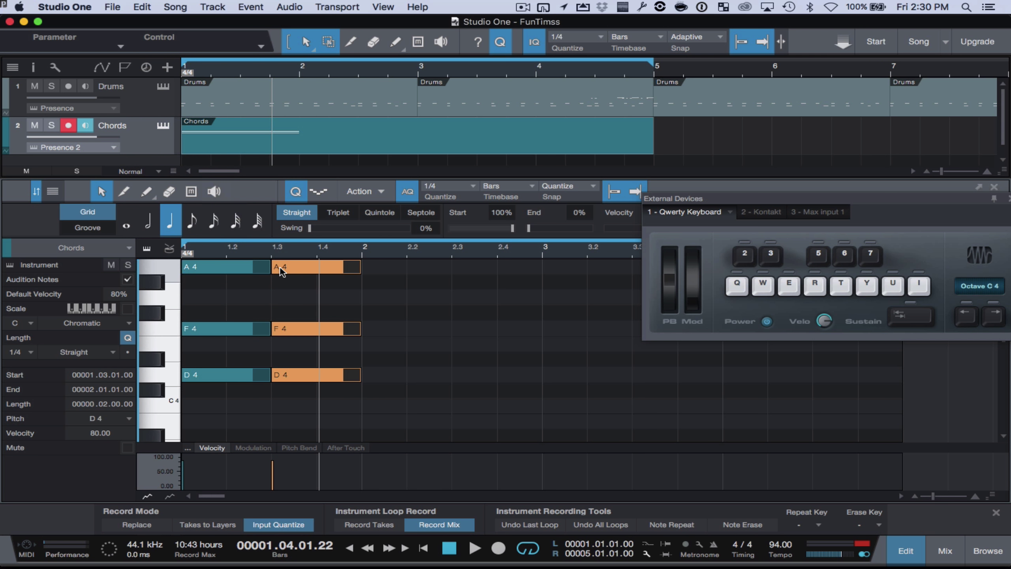
{"action": "left_click_drag", "start_coordinate": [294, 266], "coordinate": [322, 271]}
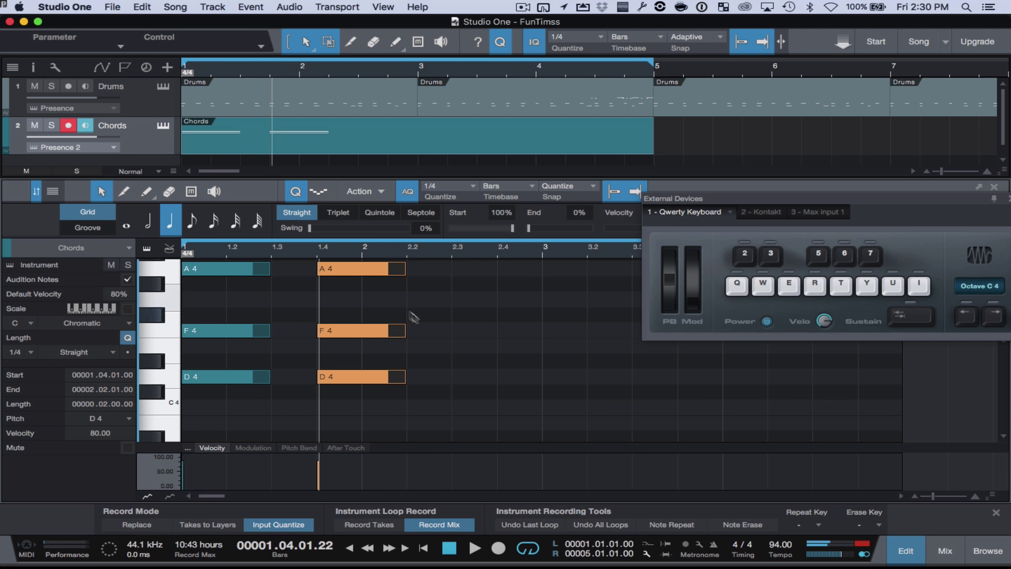
{"action": "scroll", "coordinate": [425, 335], "scroll_direction": "up", "scroll_amount": 3}
{"action": "scroll", "coordinate": [363, 335], "scroll_direction": "up", "scroll_amount": 3}
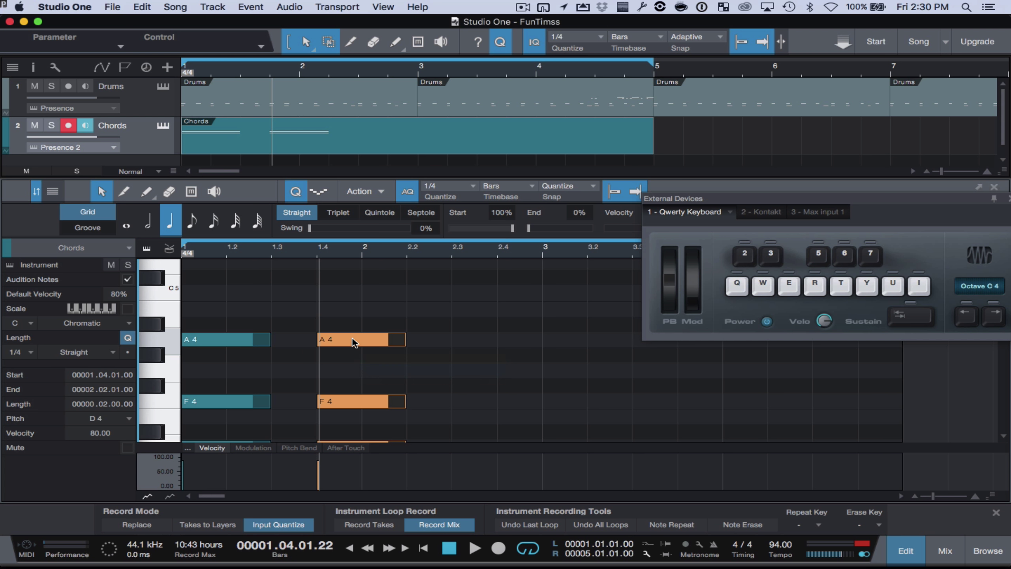
{"action": "left_click_drag", "start_coordinate": [353, 338], "coordinate": [353, 294]}
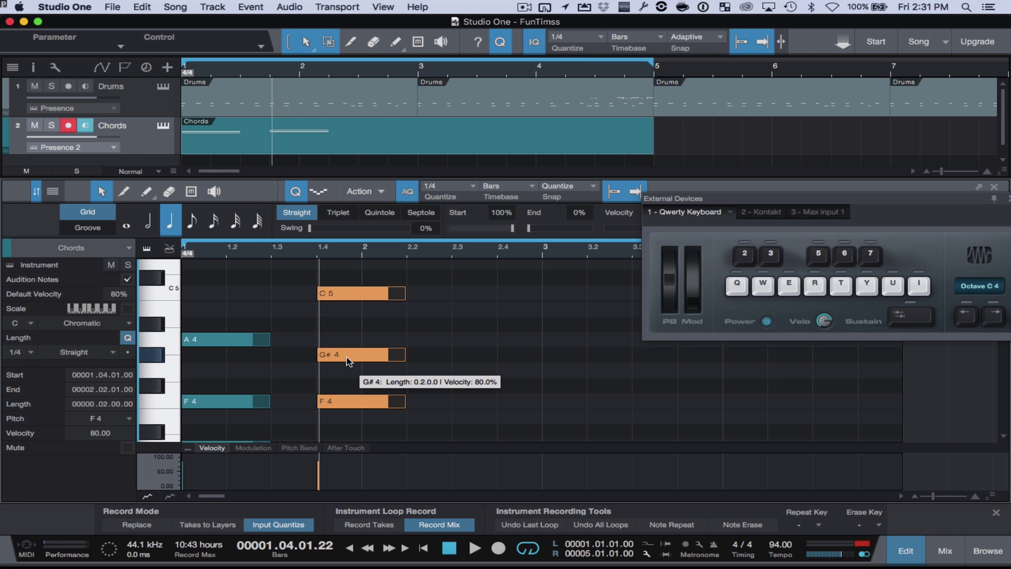
Move the second chord's middle note onto the white key A 4 to form an F-A-C chord.
{"action": "left_click", "coordinate": [160, 356]}
{"action": "left_click", "coordinate": [160, 356]}
{"action": "left_click", "coordinate": [160, 356]}
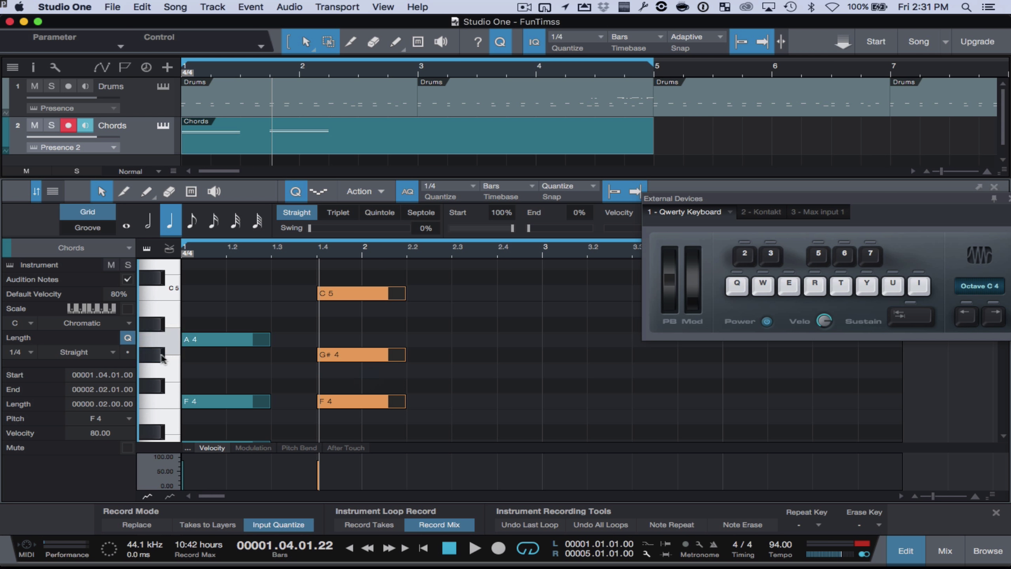
{"action": "left_click", "coordinate": [349, 341]}
{"action": "left_click", "coordinate": [350, 354]}
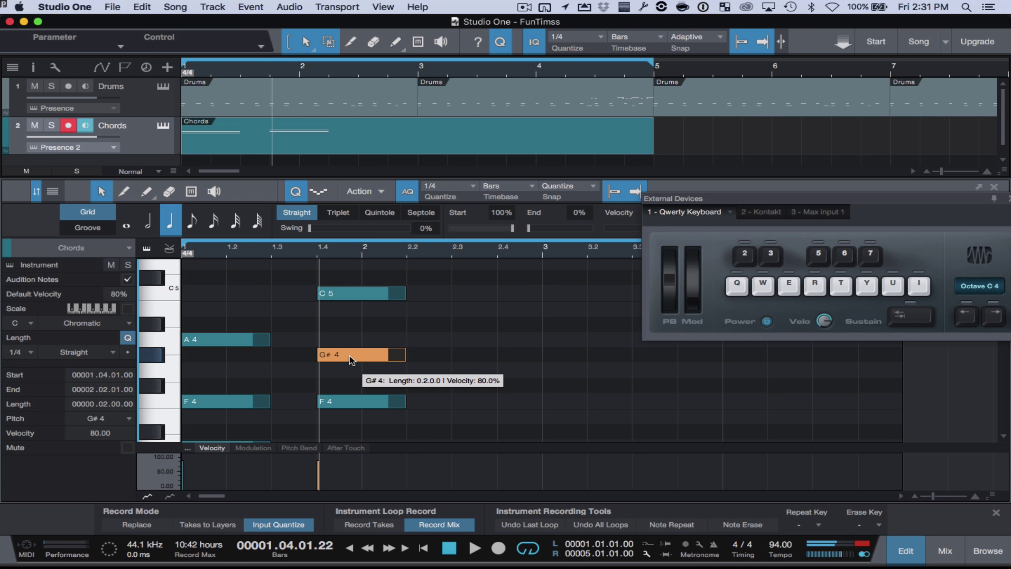
{"action": "left_click_drag", "start_coordinate": [349, 354], "coordinate": [349, 368]}
{"action": "left_click", "coordinate": [350, 380]}
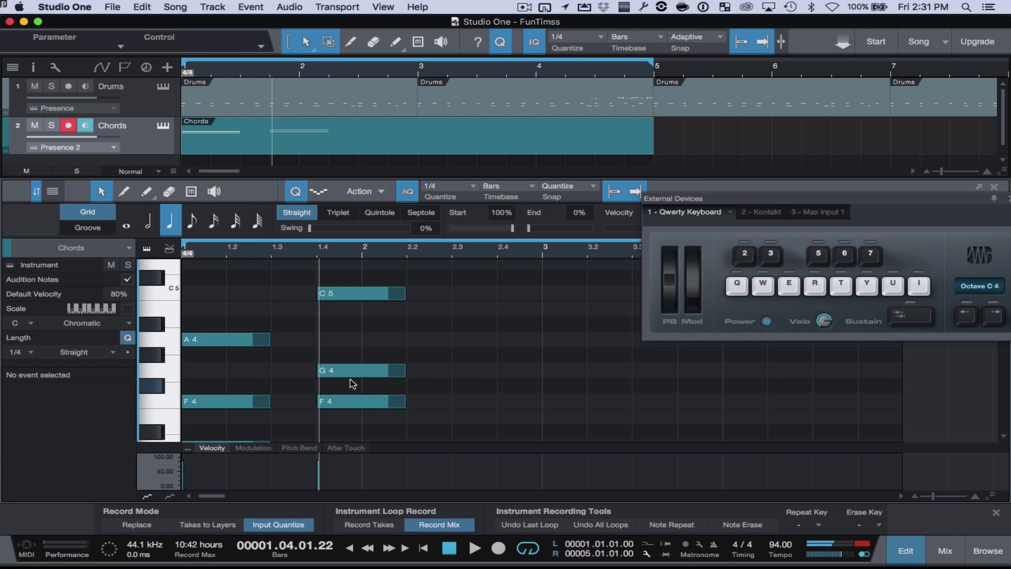
{"action": "left_click", "coordinate": [351, 372]}
{"action": "left_click_drag", "start_coordinate": [351, 376], "coordinate": [353, 349]}
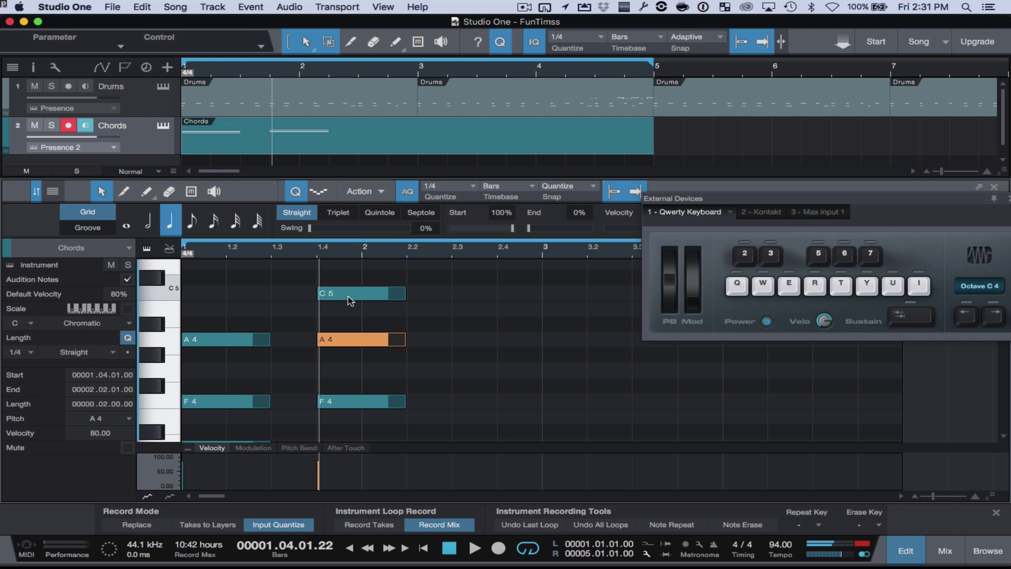
Turn on the metronome and play the F-A-C chord back from beat 1.4.
{"action": "left_click", "coordinate": [306, 252]}
{"action": "key", "text": "c"}
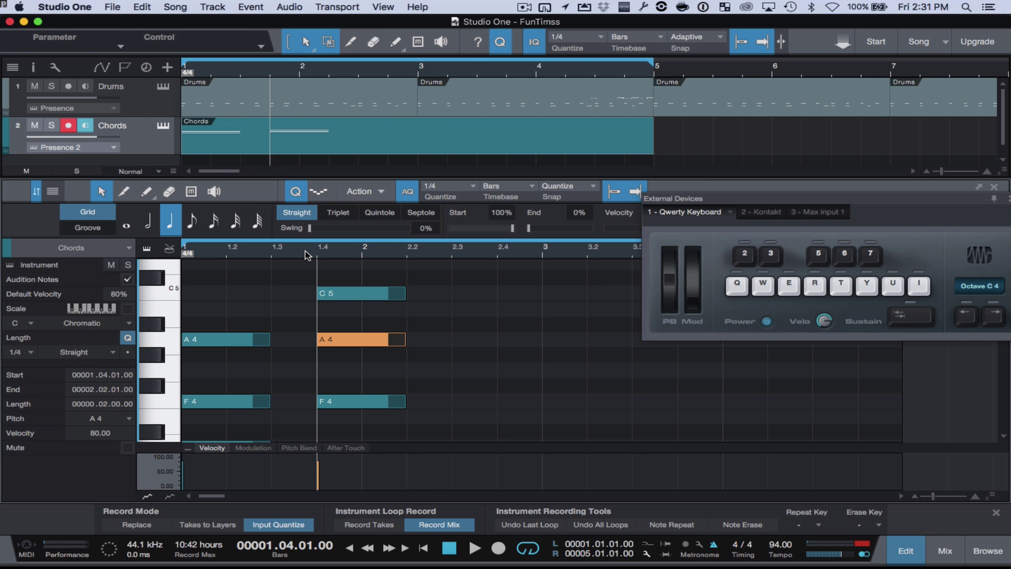
{"action": "key", "text": "space"}
Duplicate the F-A-C chord, place the copy at beat 2.3 and move it up two semitones to form G-B-D.
{"action": "left_click_drag", "start_coordinate": [333, 272], "coordinate": [369, 408]}
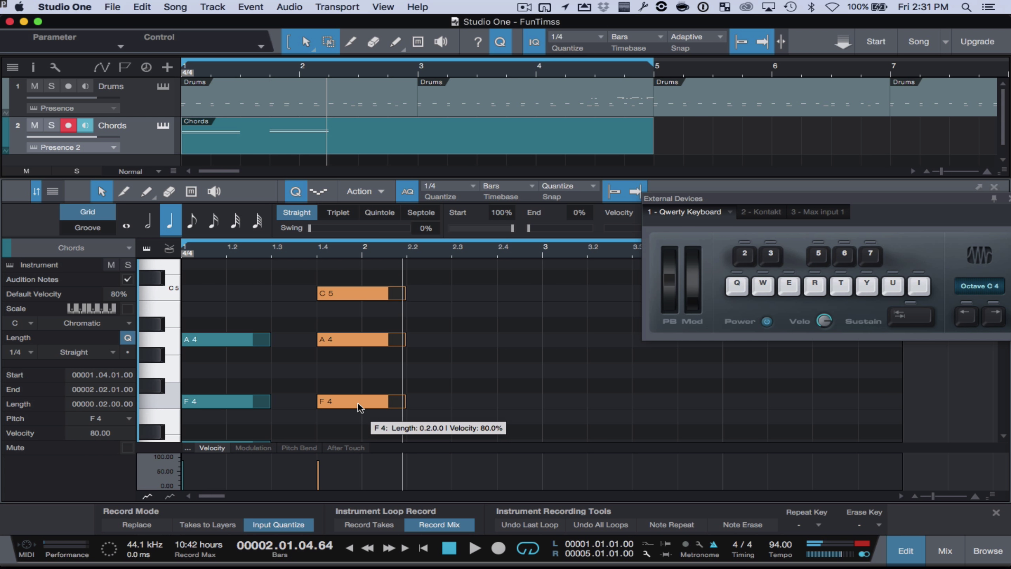
{"action": "left_click_drag", "start_coordinate": [358, 403], "coordinate": [489, 394]}
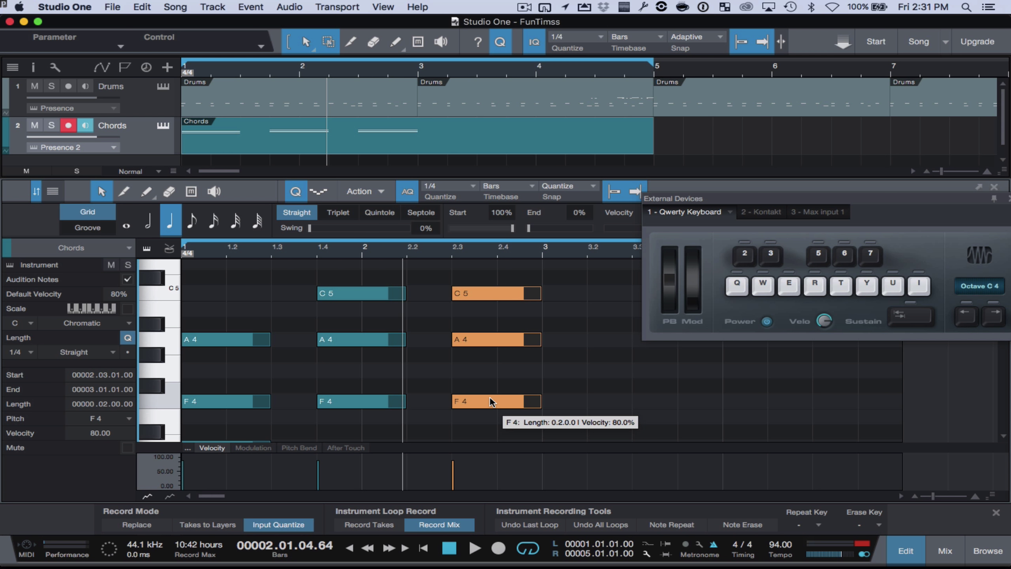
{"action": "left_click_drag", "start_coordinate": [490, 399], "coordinate": [490, 377]}
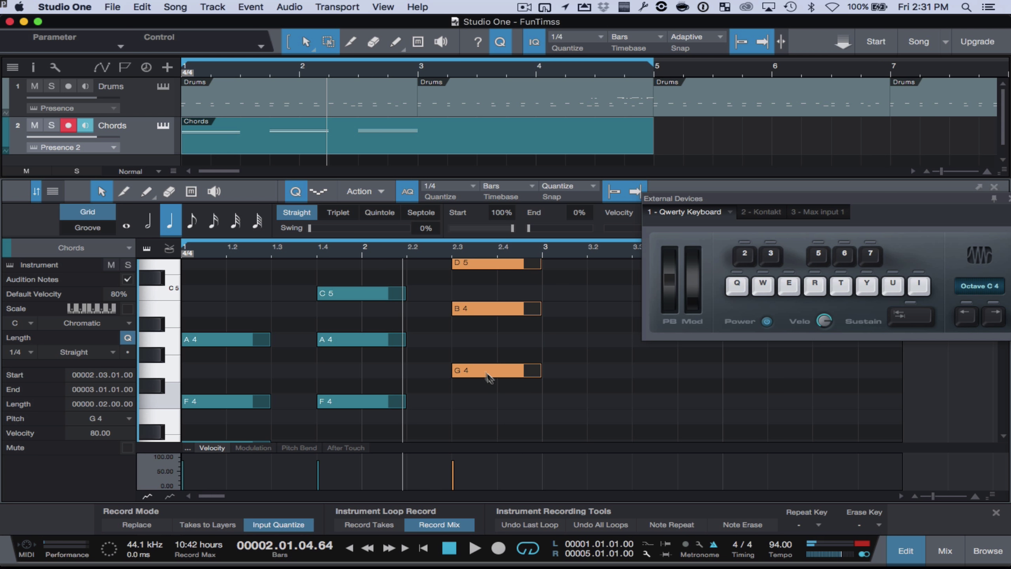
Play the new G-B-D chord back, and replay the whole progression from the song start with the metronome off.
{"action": "key", "text": "space"}
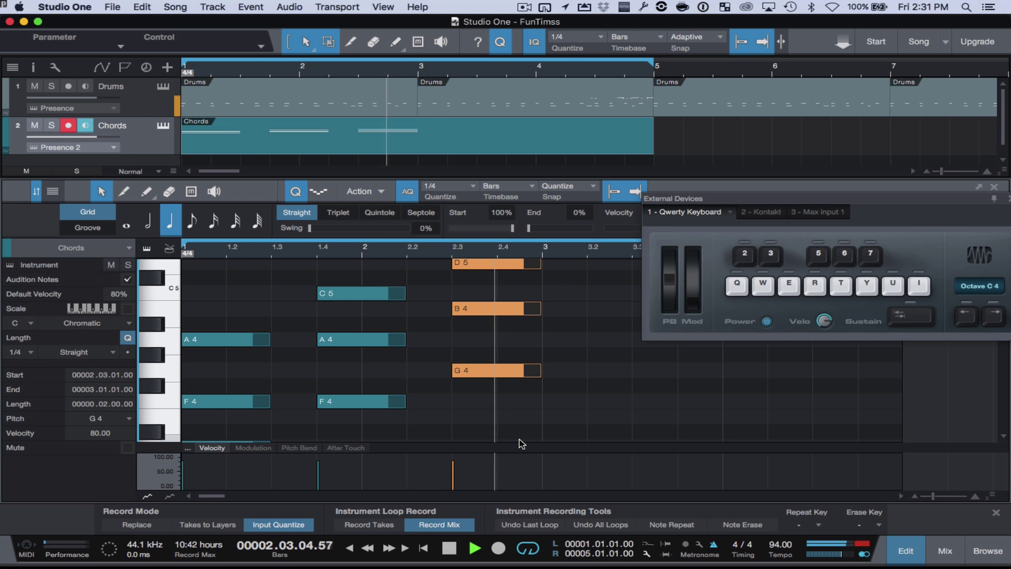
{"action": "key", "text": "space"}
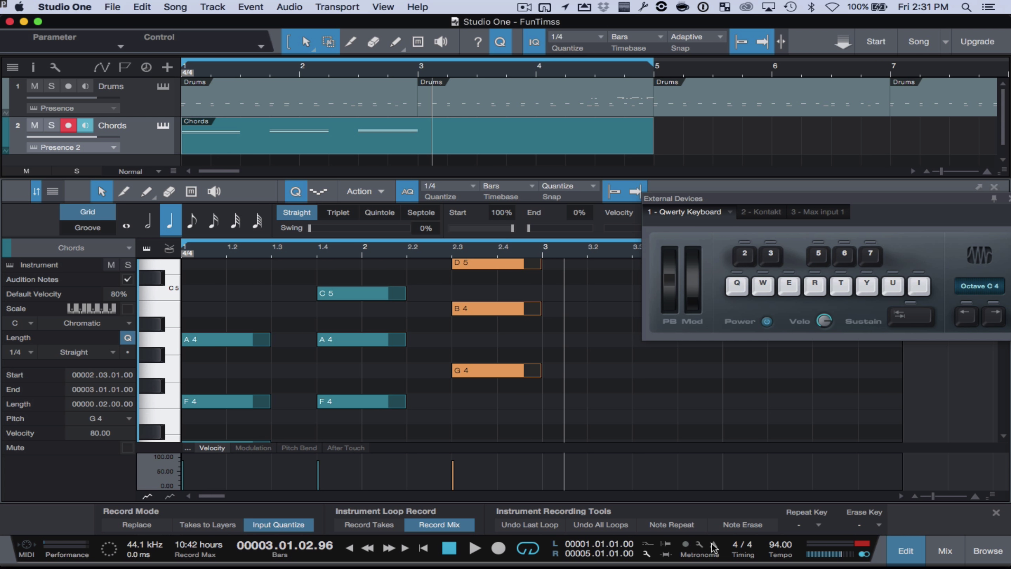
{"action": "key", "text": "Home"}
{"action": "key", "text": "space"}
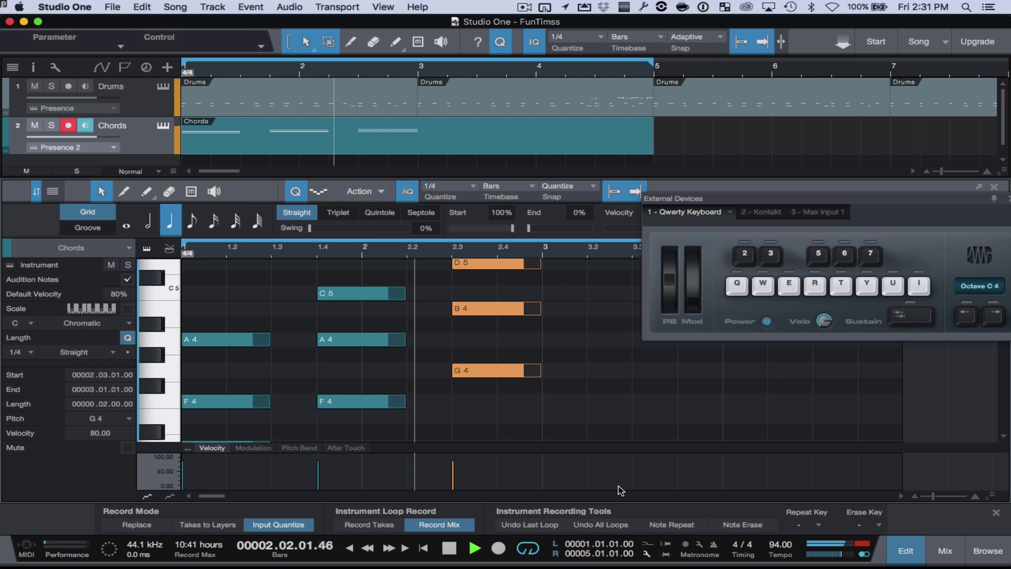
{"action": "key", "text": "space"}
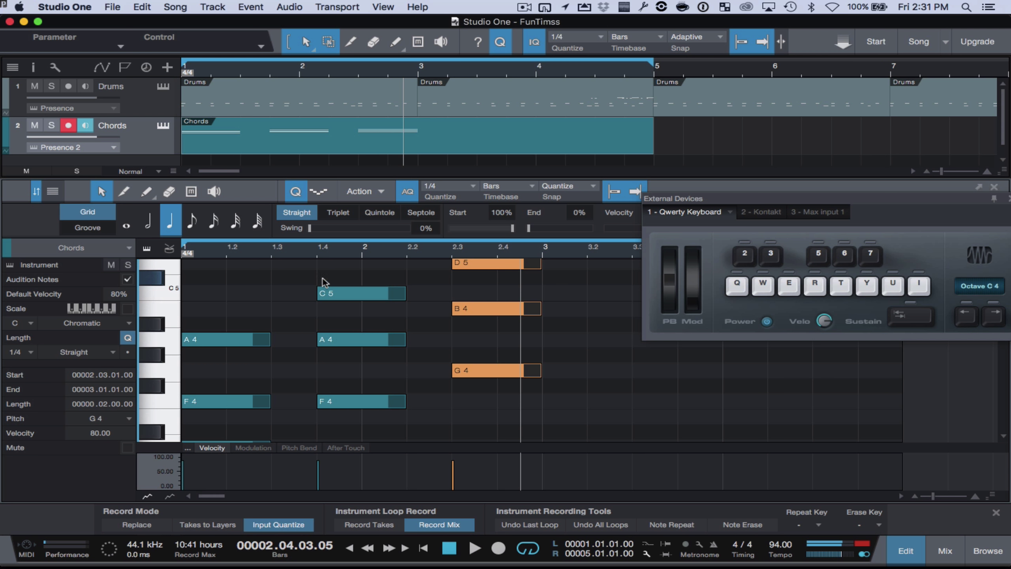
Move the F-A-C chord to beat 1.3, directly after the first chord, and play the result back.
{"action": "left_click_drag", "start_coordinate": [309, 279], "coordinate": [333, 401]}
{"action": "key", "text": "space"}
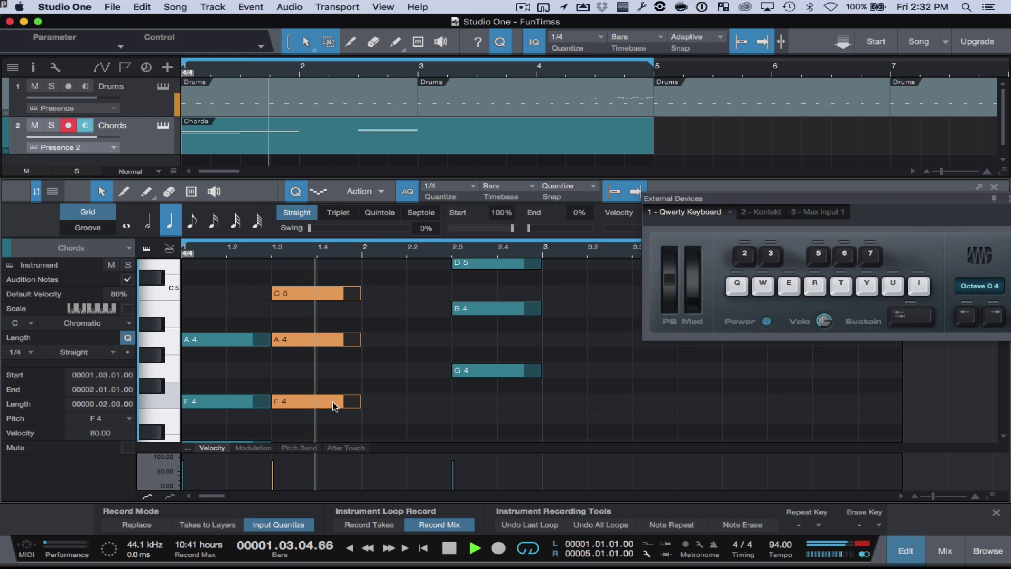
{"action": "key", "text": "space"}
Extend the three G-B-D notes back to the start of bar 2 so they last a full bar, and play the result.
{"action": "left_click_drag", "start_coordinate": [442, 270], "coordinate": [398, 372]}
{"action": "left_click_drag", "start_coordinate": [489, 375], "coordinate": [534, 377]}
{"action": "key", "text": "space"}
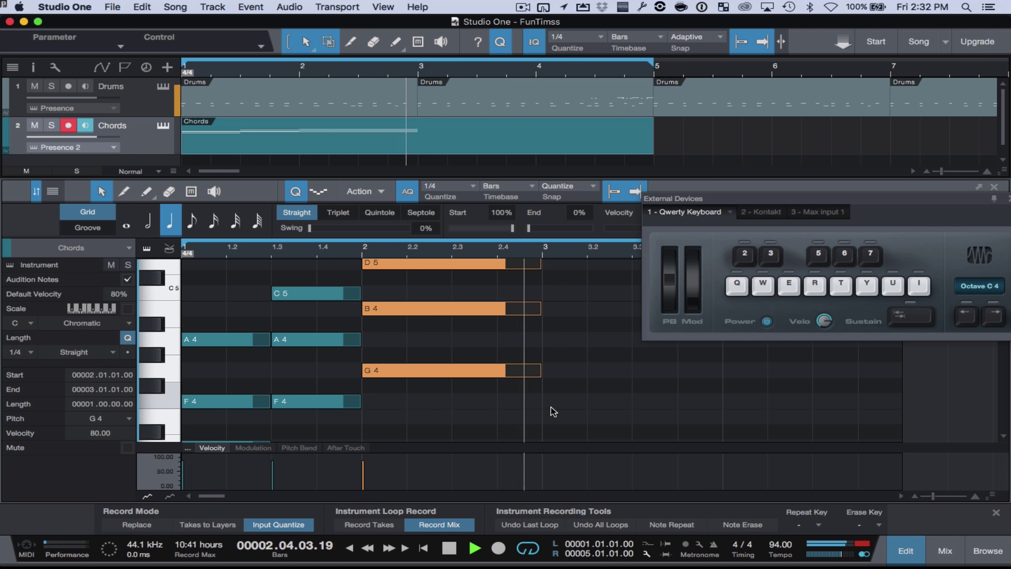
{"action": "key", "text": "space"}
{"action": "left_click", "coordinate": [584, 395]}
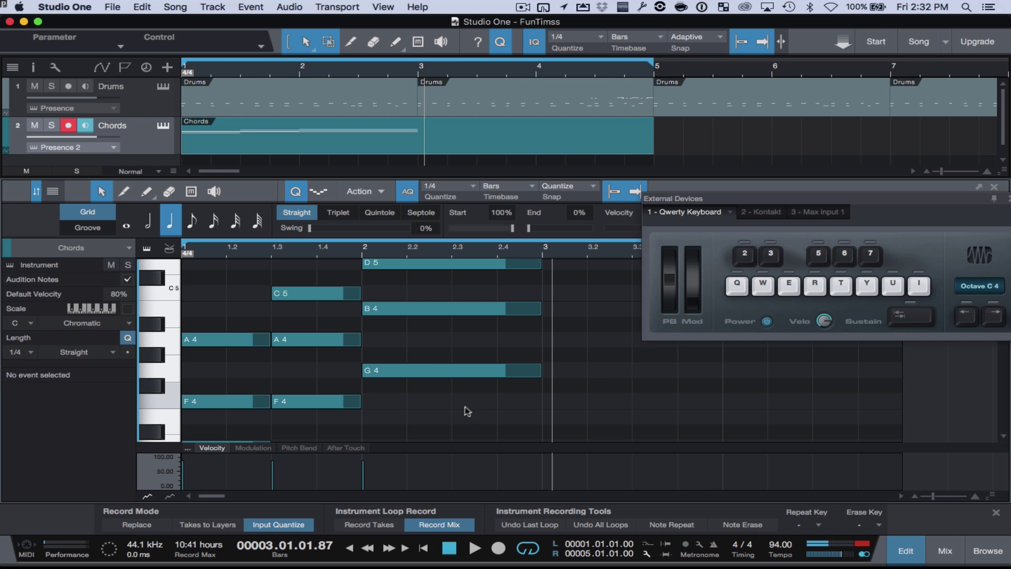
Duplicate all notes of the two-bar chord progression so the copy fills bars 3 and 4.
{"action": "key", "text": "super+a"}
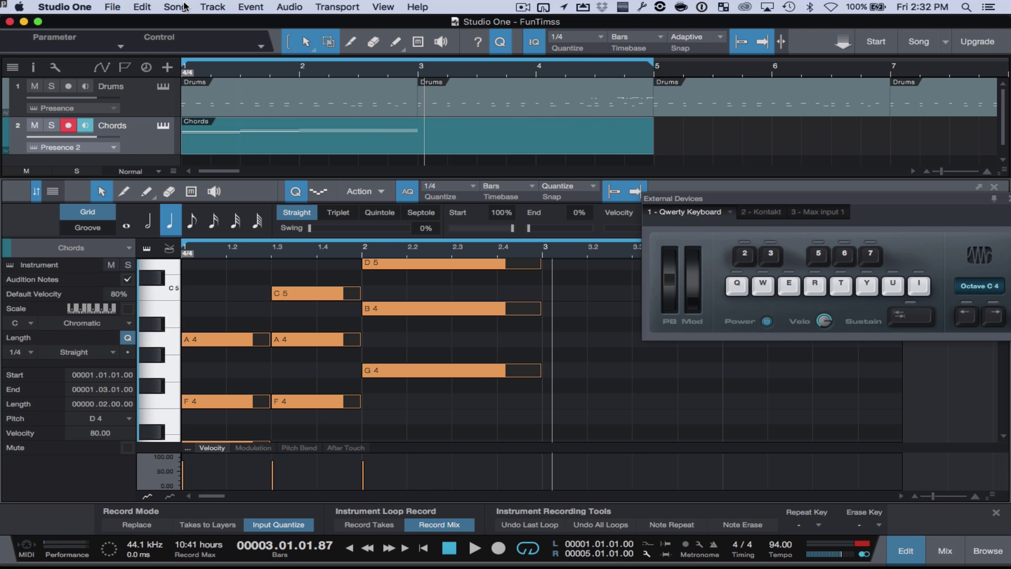
{"action": "left_click", "coordinate": [147, 7]}
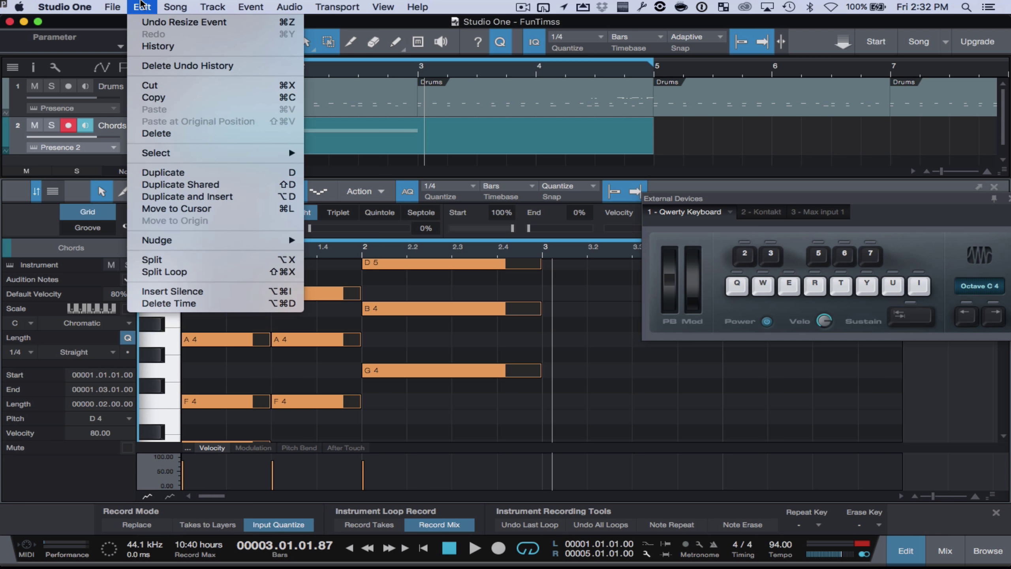
{"action": "left_click", "coordinate": [219, 174]}
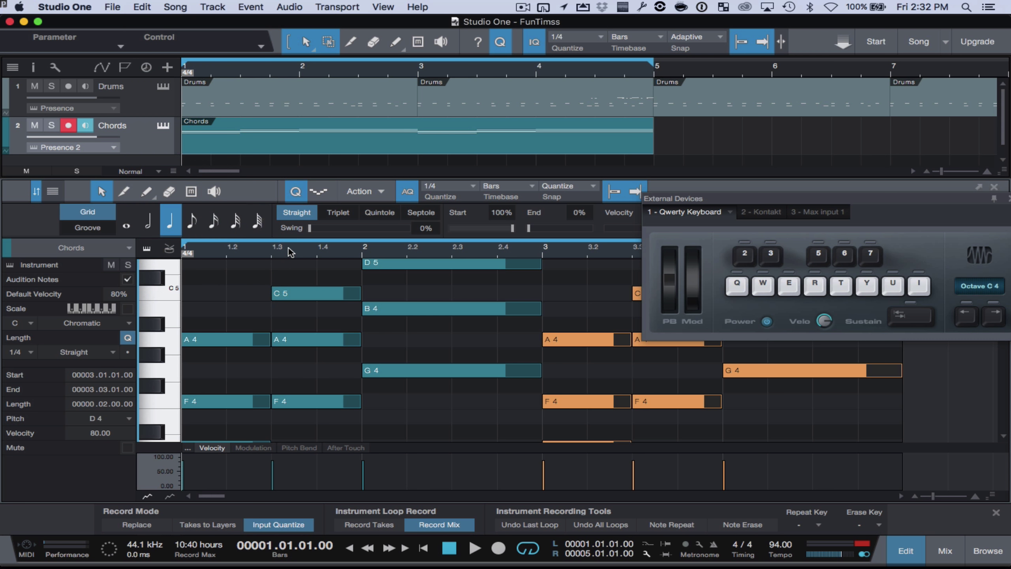
Move the External Devices window away from the notes, play the four-bar progression back and deselect the notes.
{"action": "left_click_drag", "start_coordinate": [663, 199], "coordinate": [802, 329]}
{"action": "key", "text": "space"}
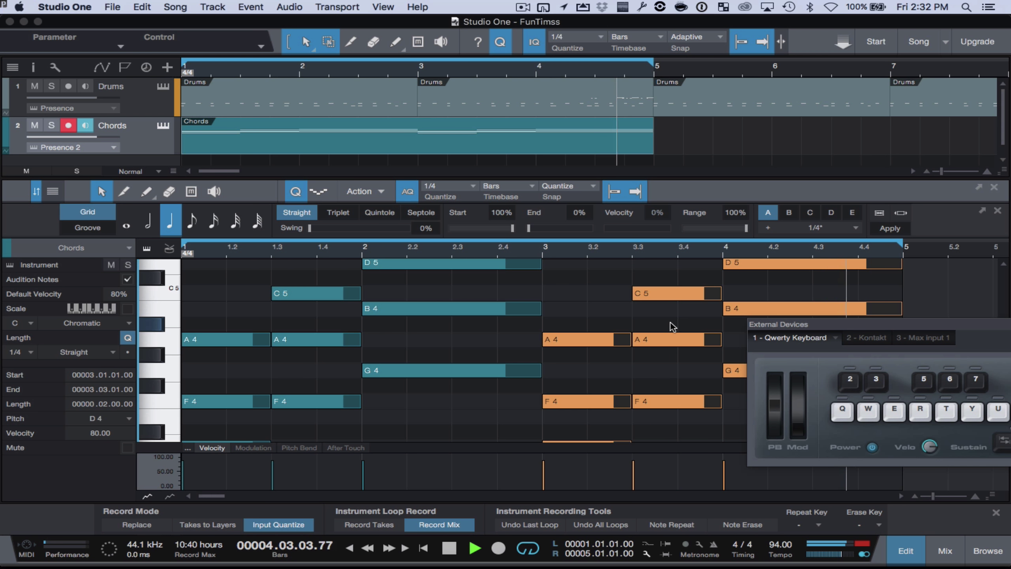
{"action": "key", "text": "space"}
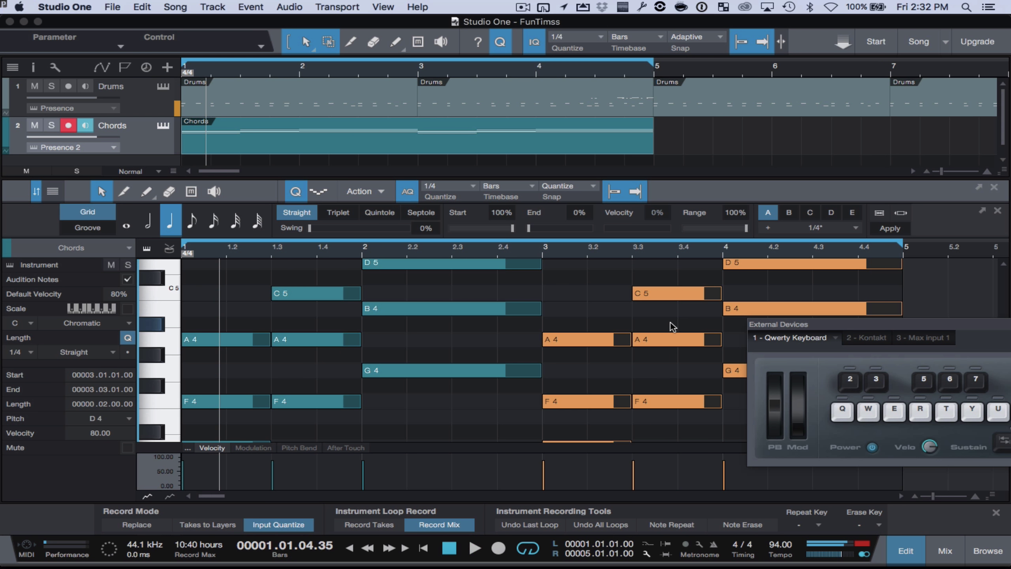
{"action": "left_click", "coordinate": [483, 322]}
{"action": "left_click", "coordinate": [560, 309]}
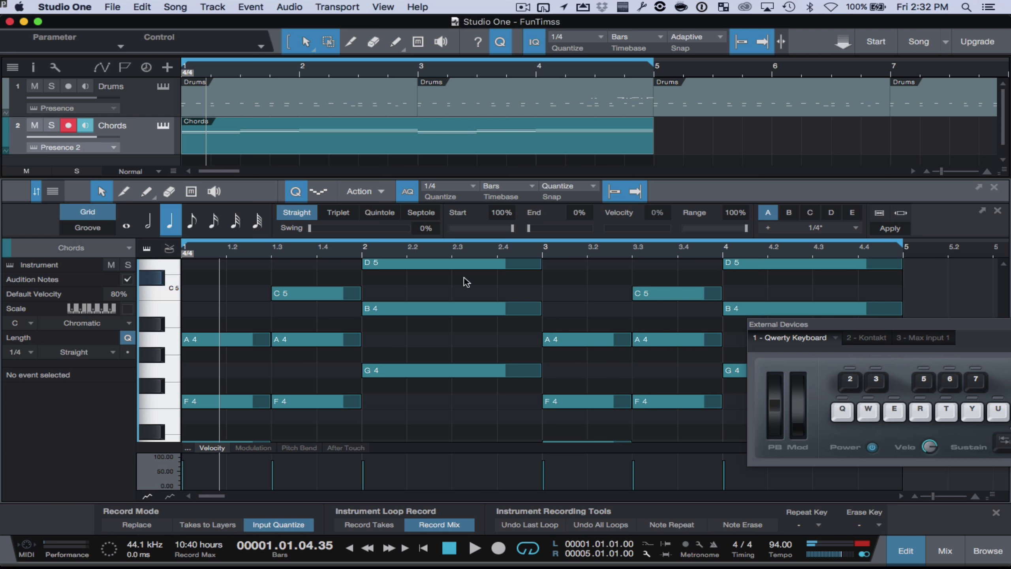
Lower the Chords channel's volume to -19.1 dB in the mixer during playback, save the song and close the mixer.
{"action": "left_click", "coordinate": [956, 552]}
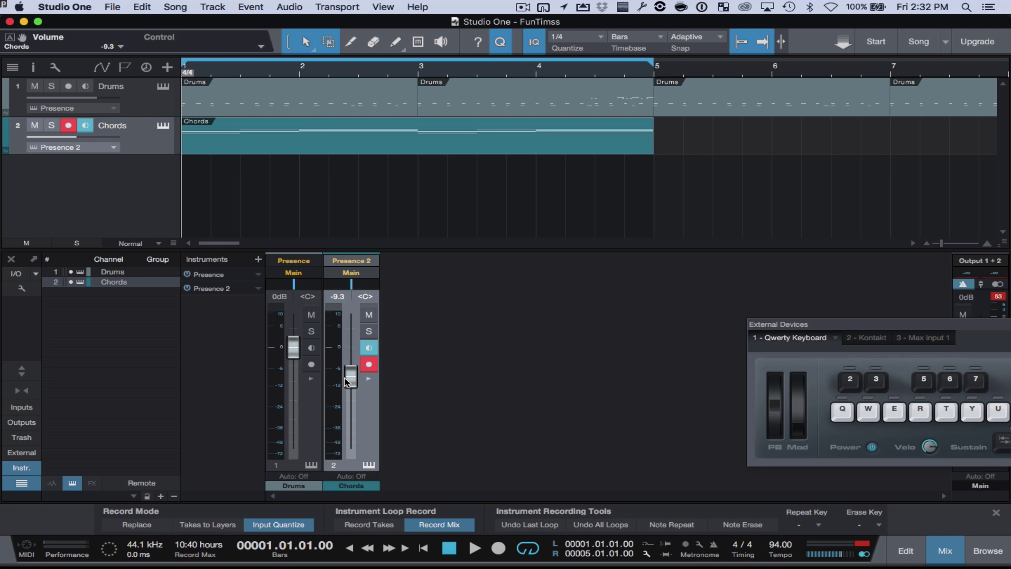
{"action": "key", "text": "space"}
{"action": "left_click_drag", "start_coordinate": [347, 381], "coordinate": [350, 398]}
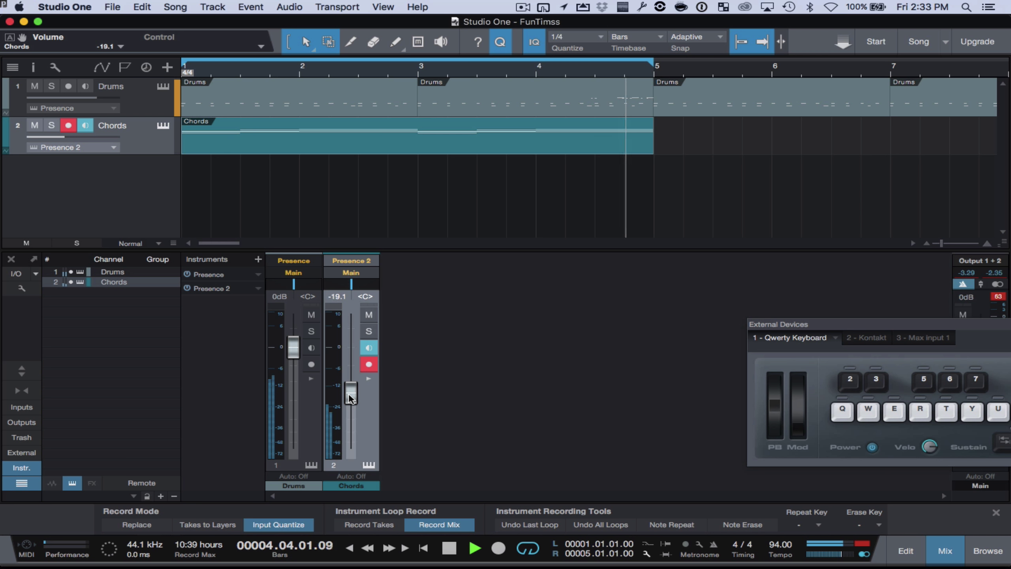
{"action": "key", "text": "space"}
{"action": "key", "text": "super+s"}
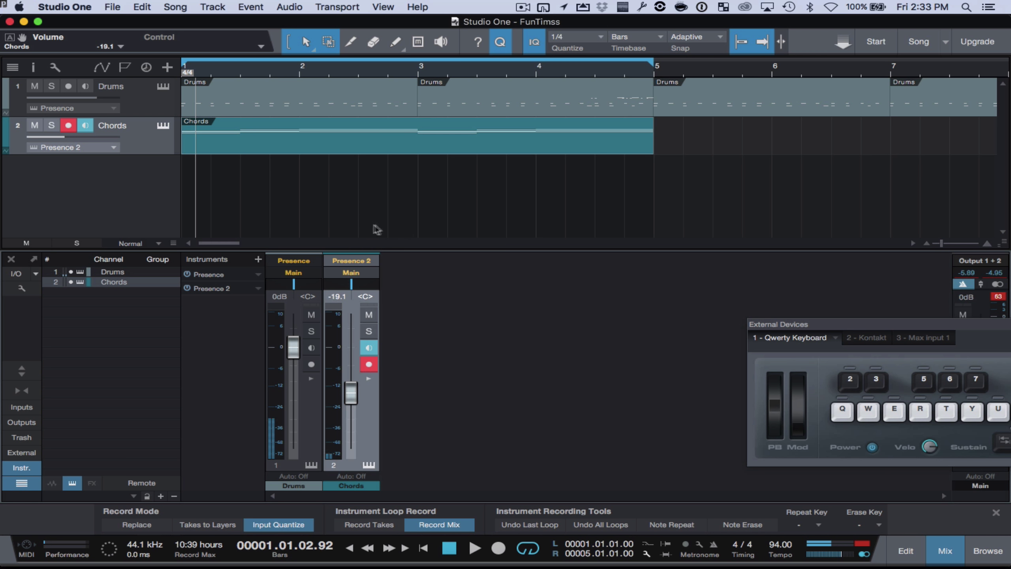
{"action": "left_click", "coordinate": [948, 552]}
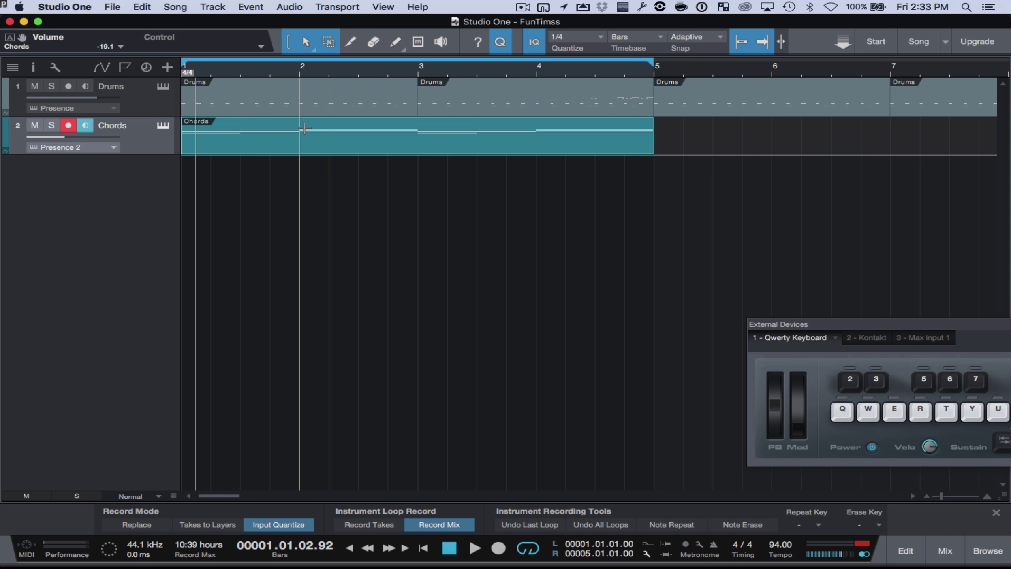
{"action": "left_click", "coordinate": [281, 100]}
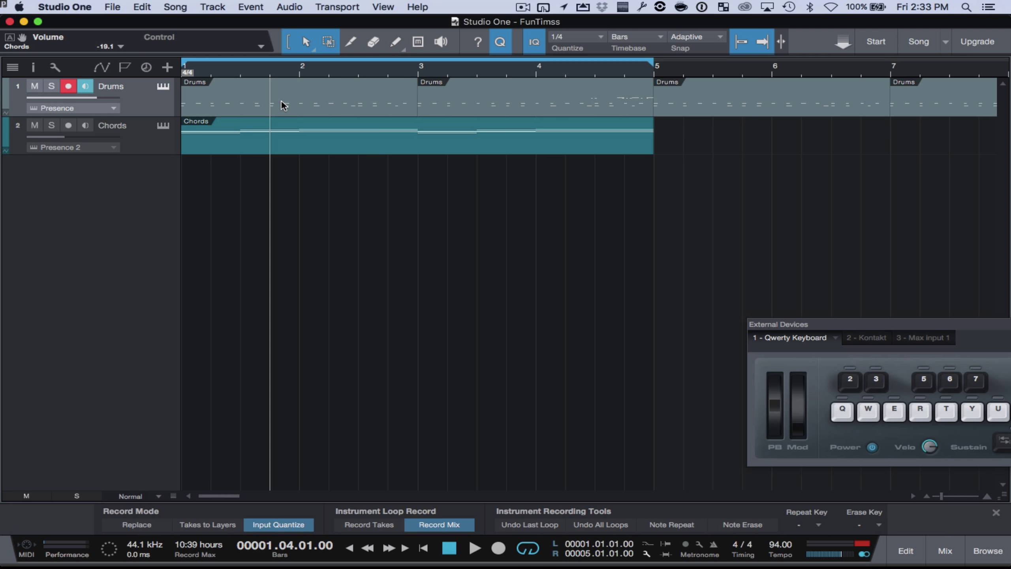
{"action": "left_click", "coordinate": [440, 102]}
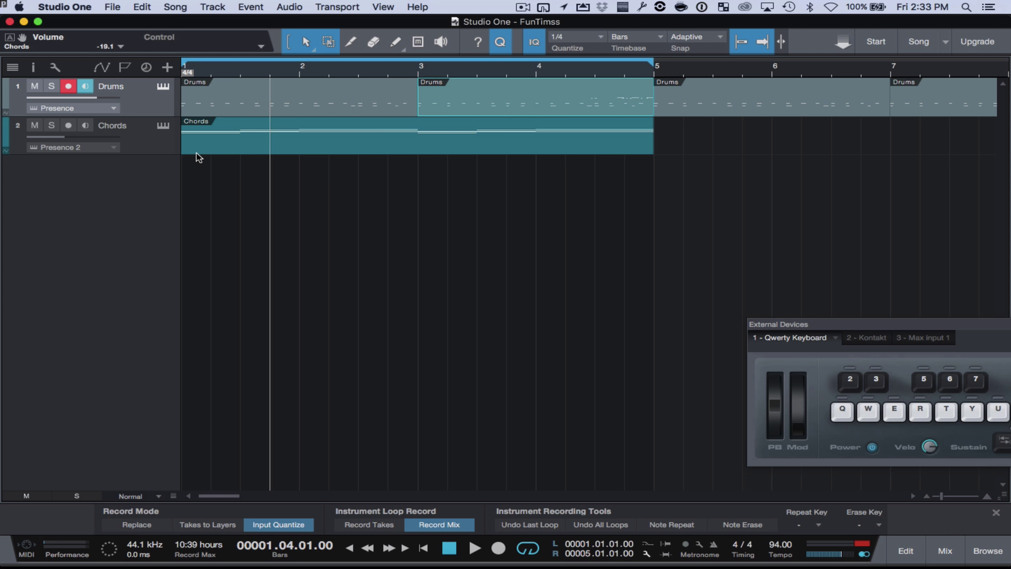
{"action": "left_click", "coordinate": [150, 136]}
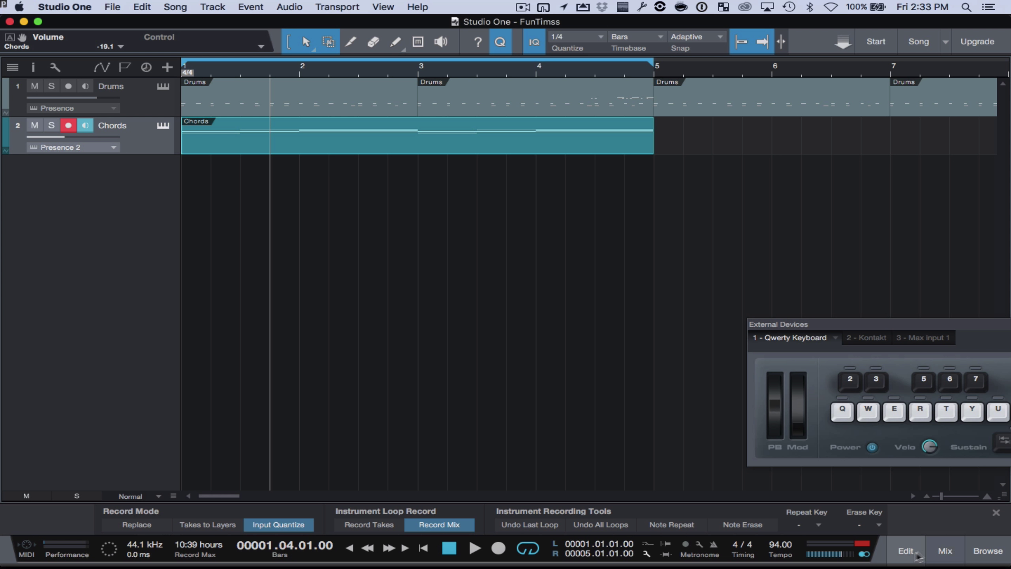
Add another Presence instrument track below the Chords track and close its instrument window.
{"action": "left_click", "coordinate": [982, 554]}
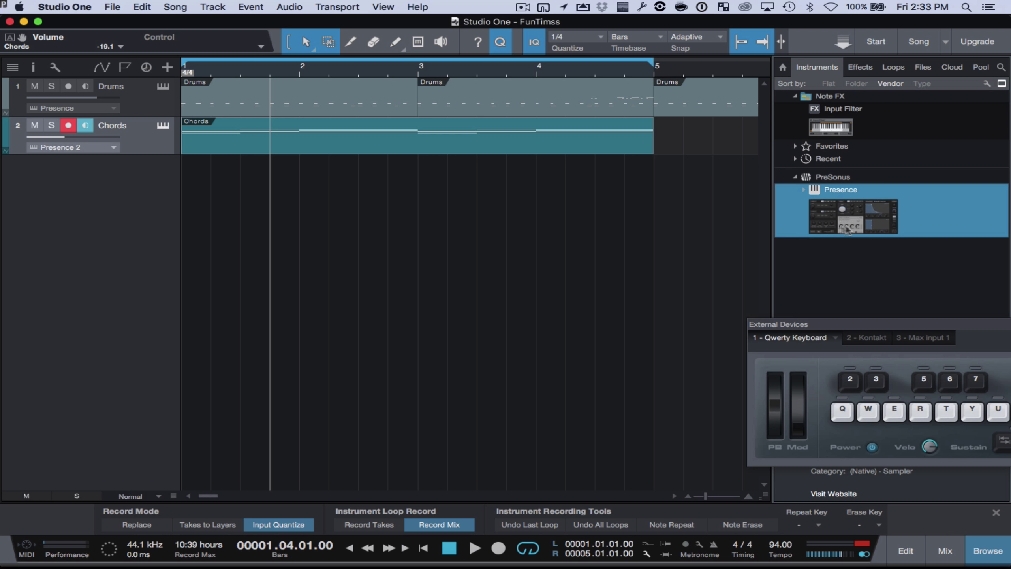
{"action": "left_click_drag", "start_coordinate": [848, 230], "coordinate": [183, 173]}
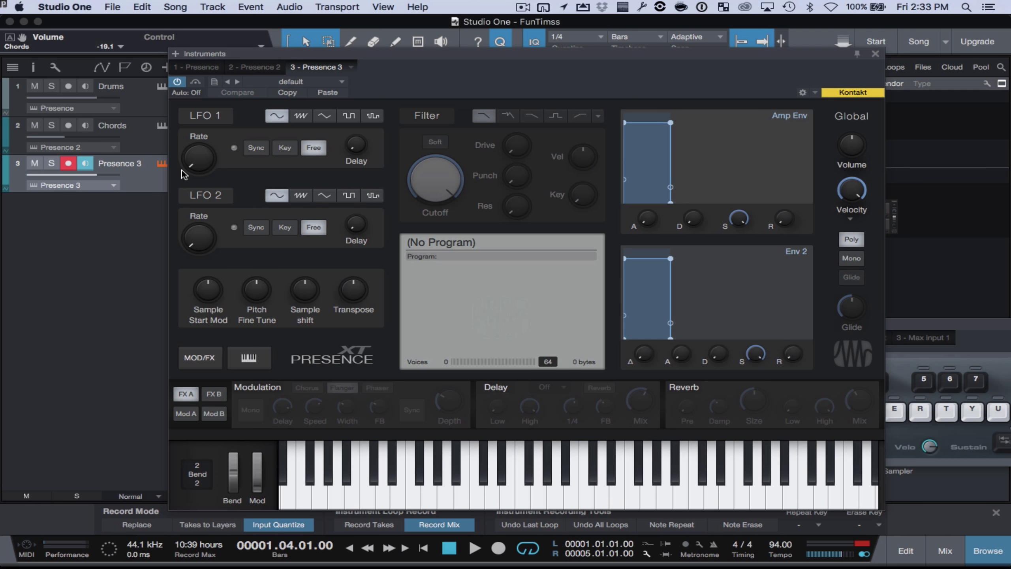
{"action": "left_click", "coordinate": [875, 54]}
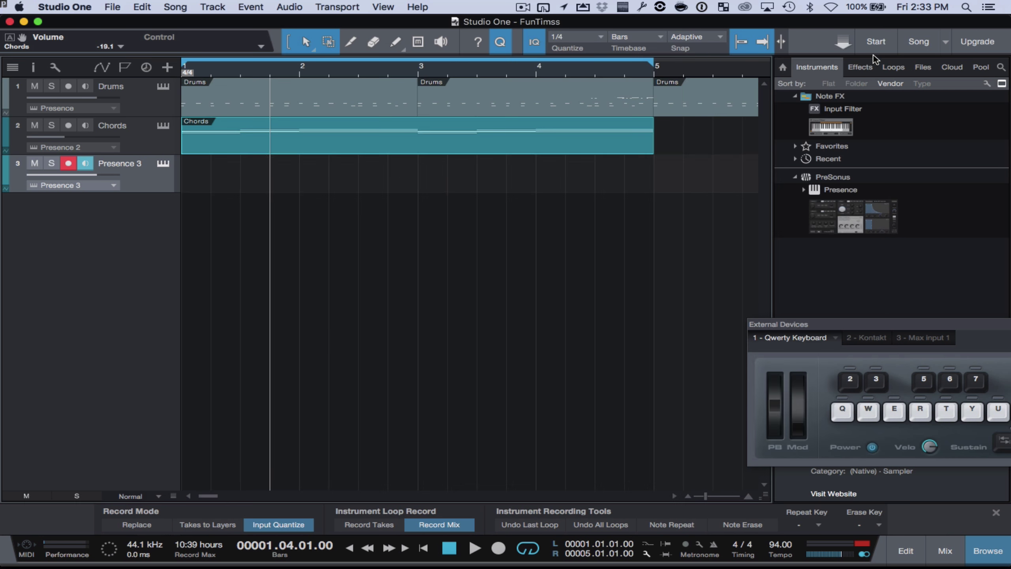
Rename the new Presence track to Melody.
{"action": "double_click", "coordinate": [119, 163]}
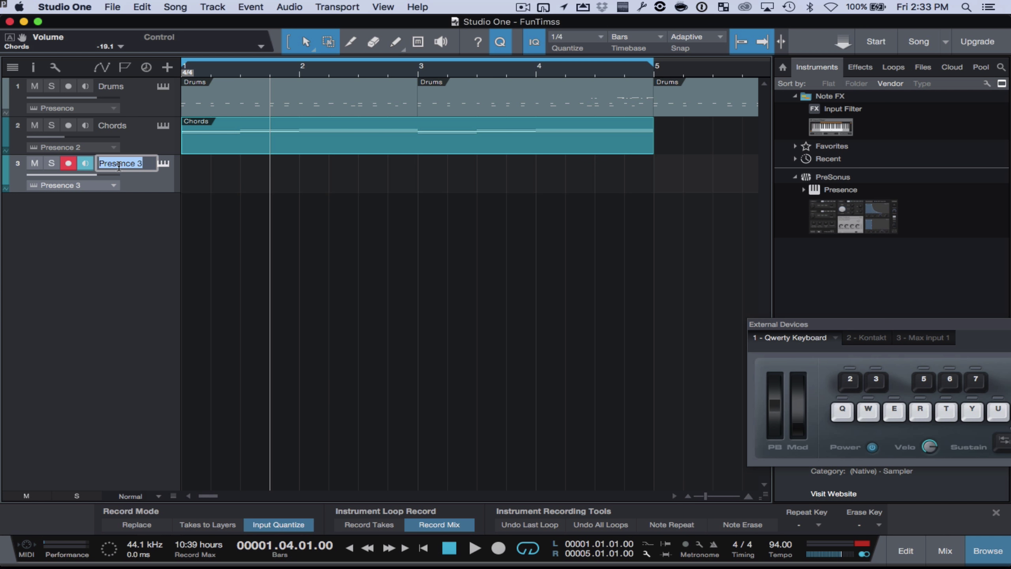
{"action": "type", "text": "Melody"}
{"action": "key", "text": "Return"}
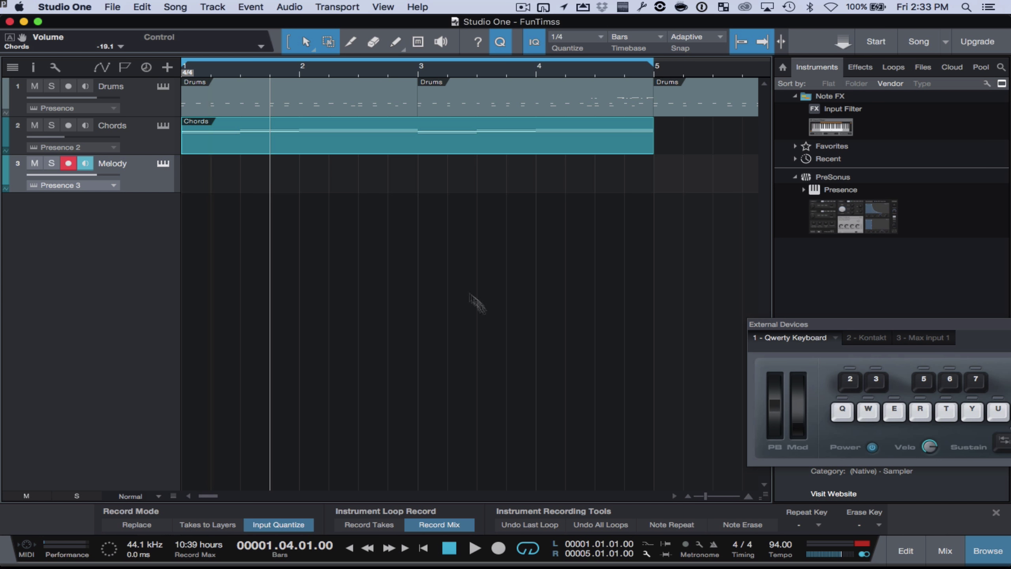